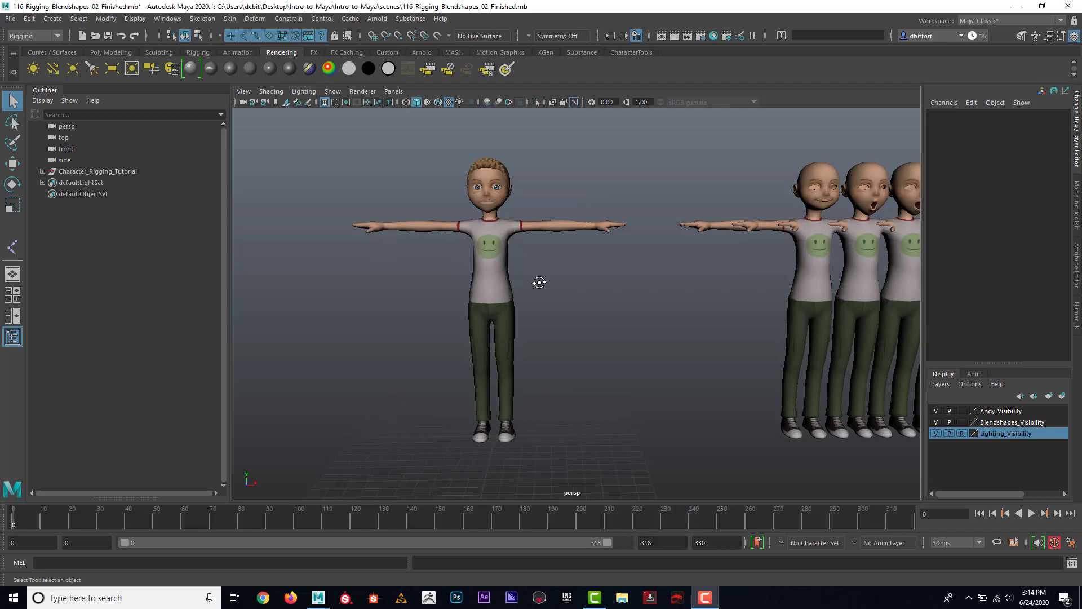
Bring up the HumanIK character controls with the rigged boy character in view
middle_click_drag(523, 258, 551, 241, "alt")
scroll(546, 298, "down", 8)
middle_click_drag(555, 309, 536, 248, "alt")
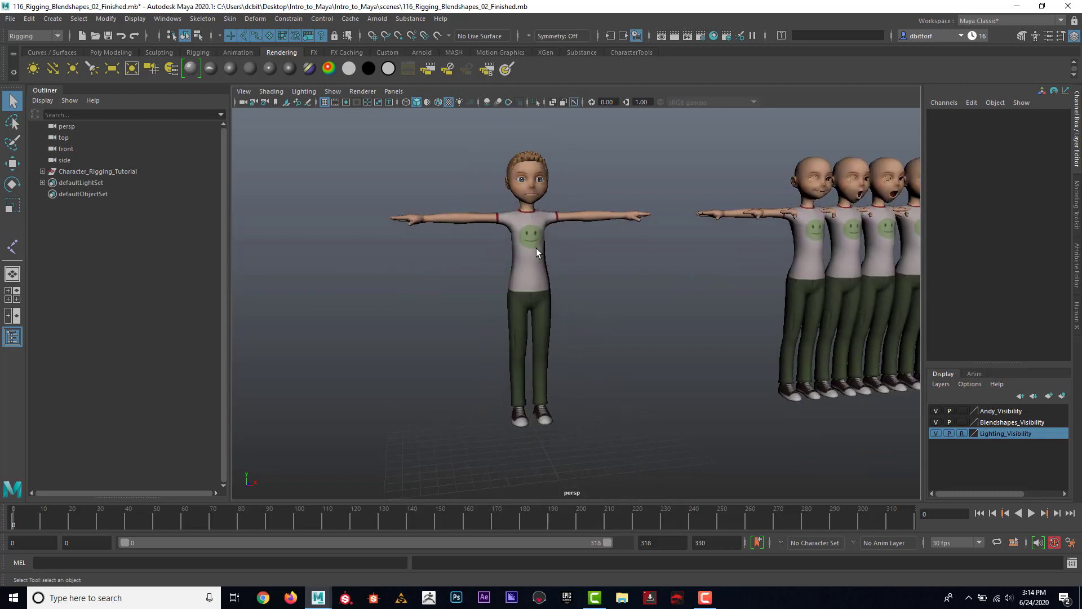
scroll(538, 249, "up", 3)
left_click_drag(541, 254, 496, 252, "alt")
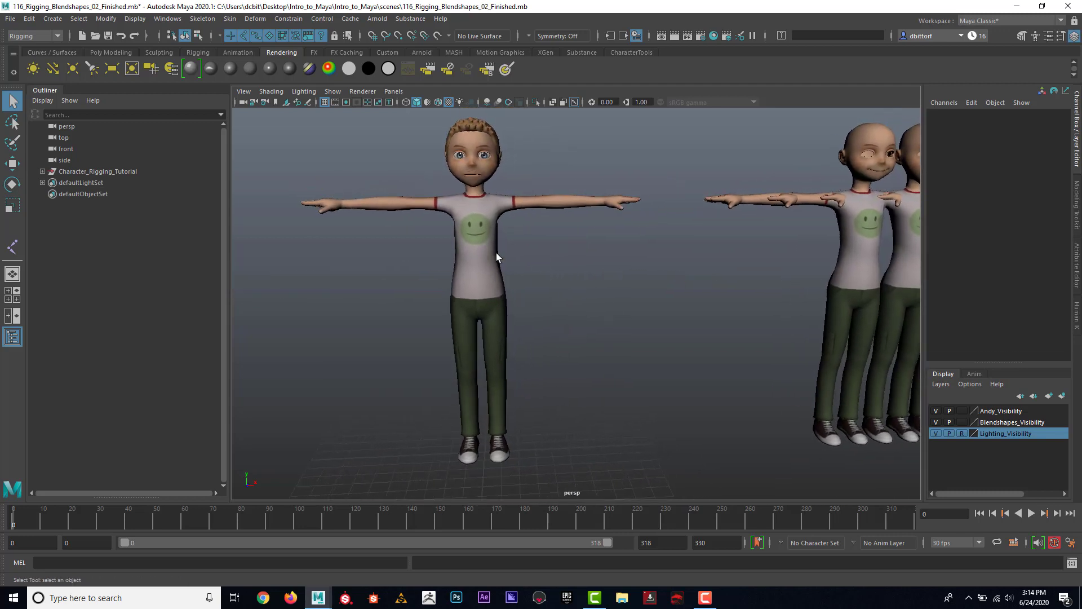
left_click(1077, 316)
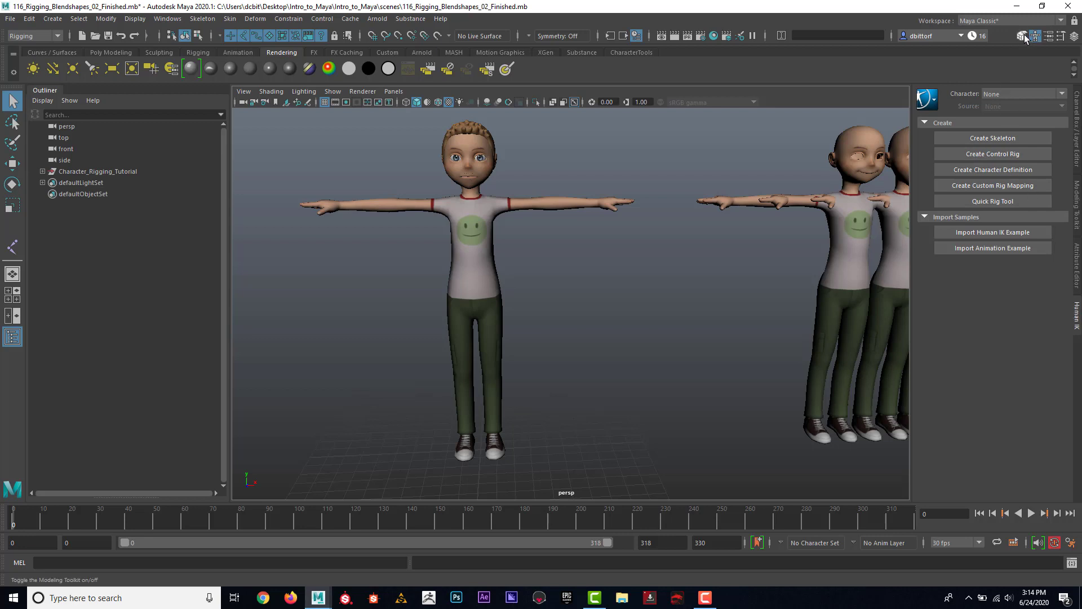
left_click(172, 19)
mouse_move(197, 81)
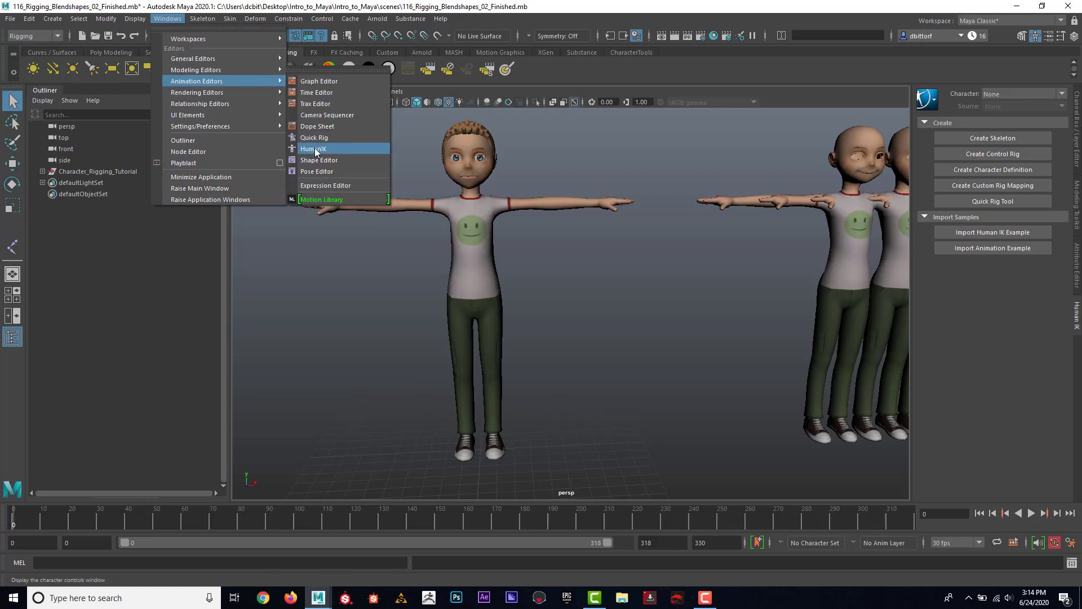
left_click_drag(353, 230, 374, 240, "alt")
mouse_move(374, 241)
right_mouse_down("alt")
mouse_move(387, 247)
mouse_move(381, 255)
right_mouse_up("alt")
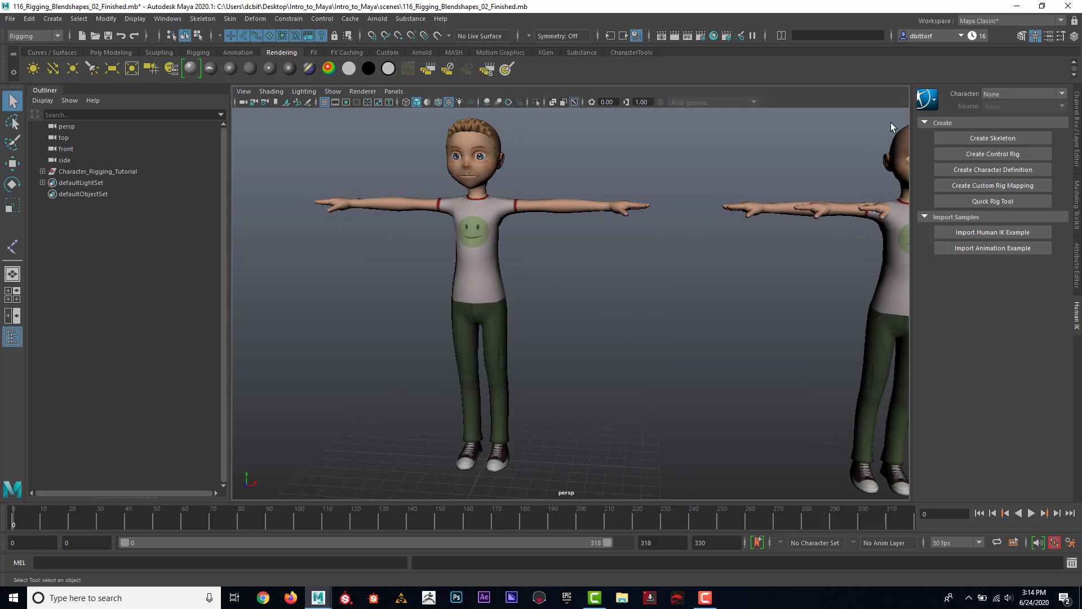
Create a new HumanIK skeleton for the boy character
left_click(934, 102)
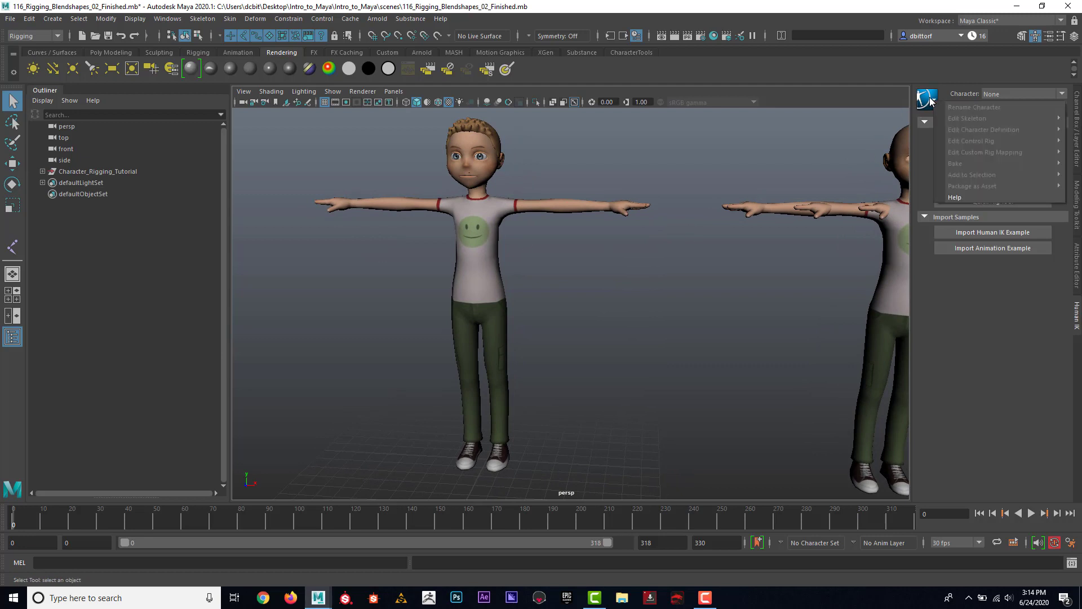
left_click(488, 255)
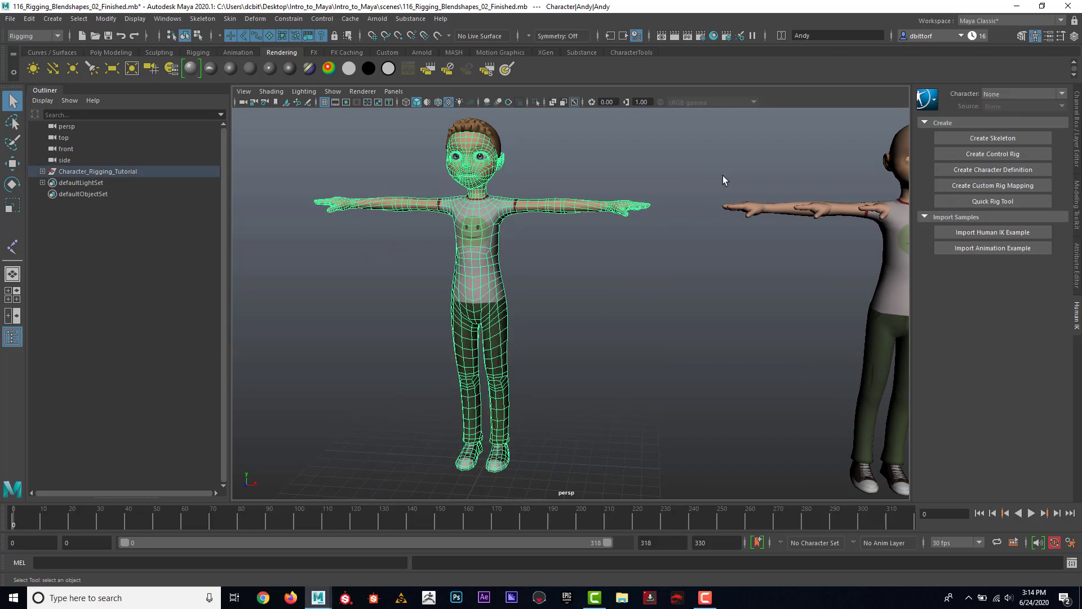
left_click(937, 96)
left_click(934, 96)
left_click(917, 162)
left_click_drag(601, 237, 606, 236, "alt")
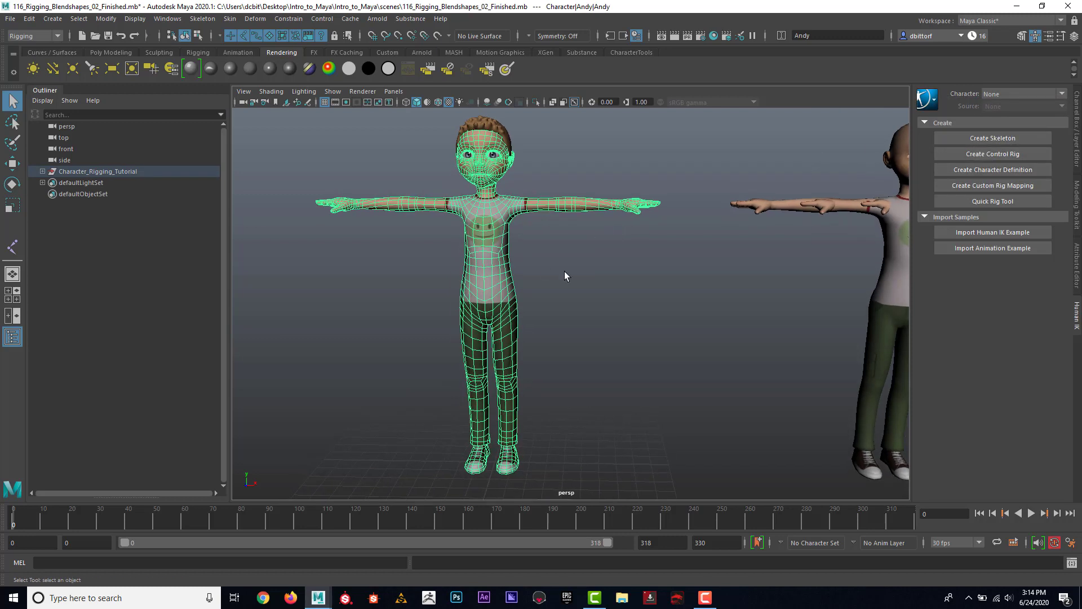
left_click(986, 140)
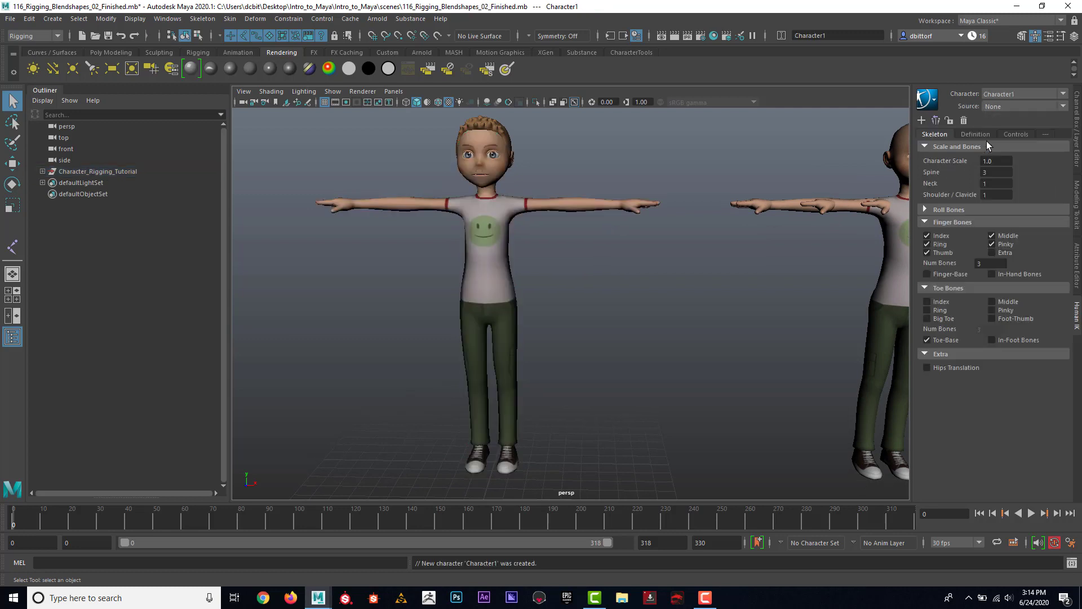
Enable the display of joints in the perspective view
left_click(274, 92)
mouse_move(338, 93)
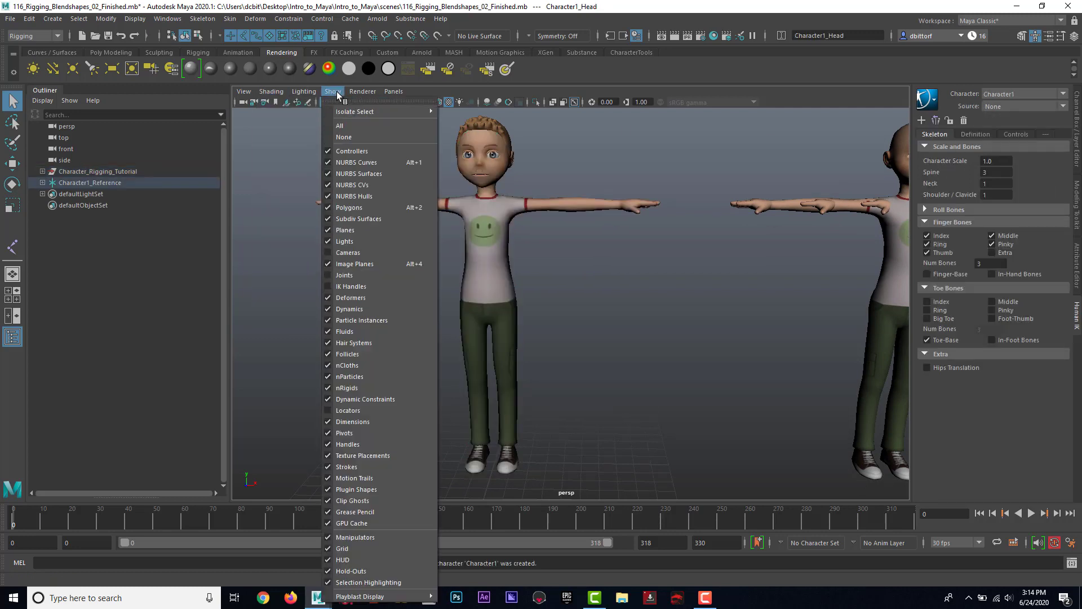
mouse_move(273, 93)
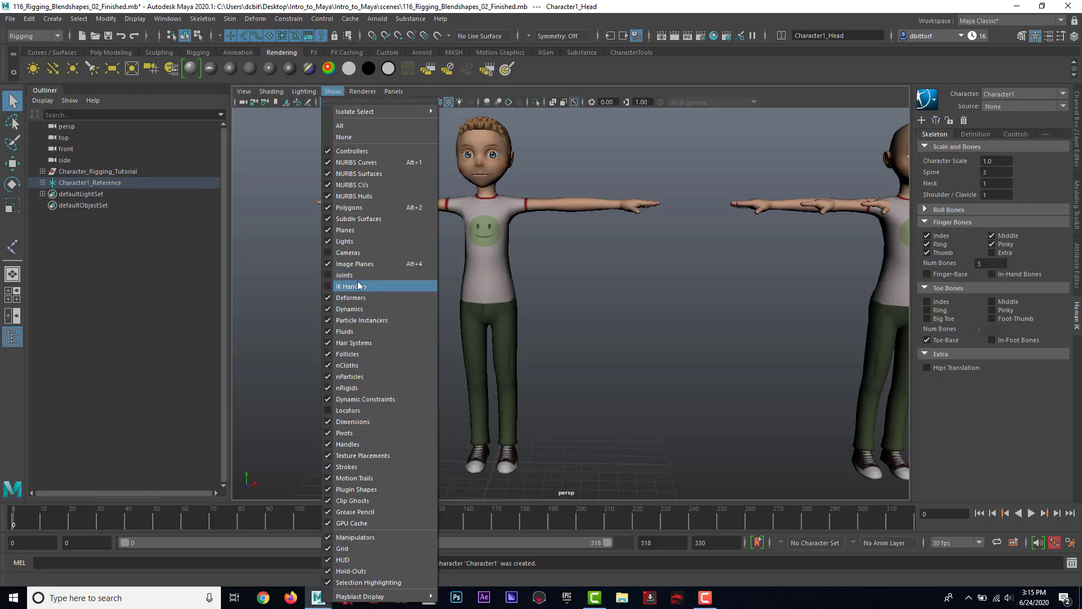
left_click(351, 277)
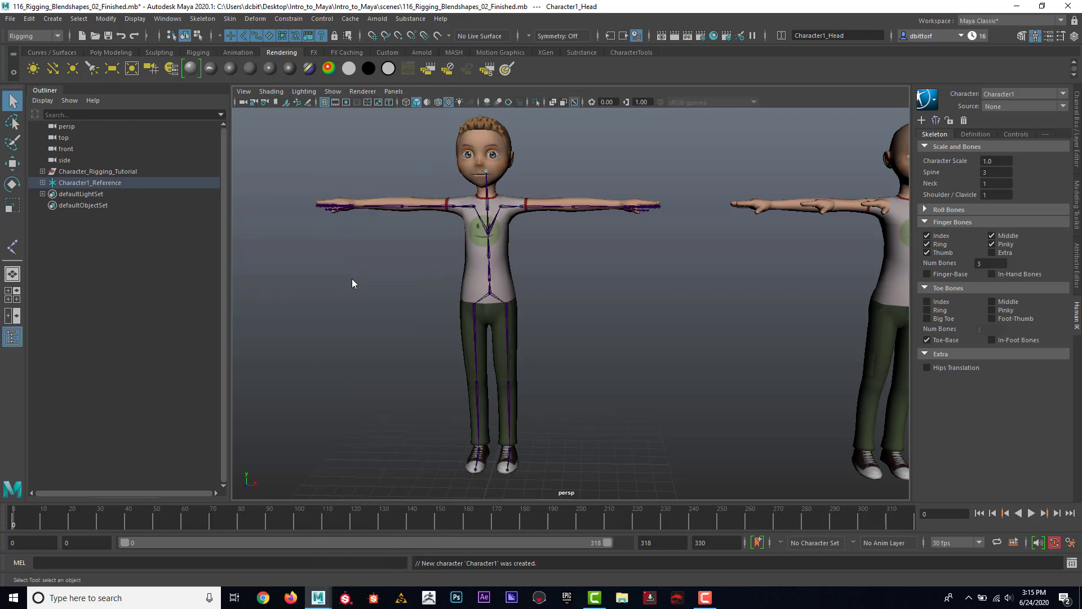
Examine in the front view how the skeleton lines up with the character's torso, arms and legs
left_click_drag(618, 310, 589, 301, "alt")
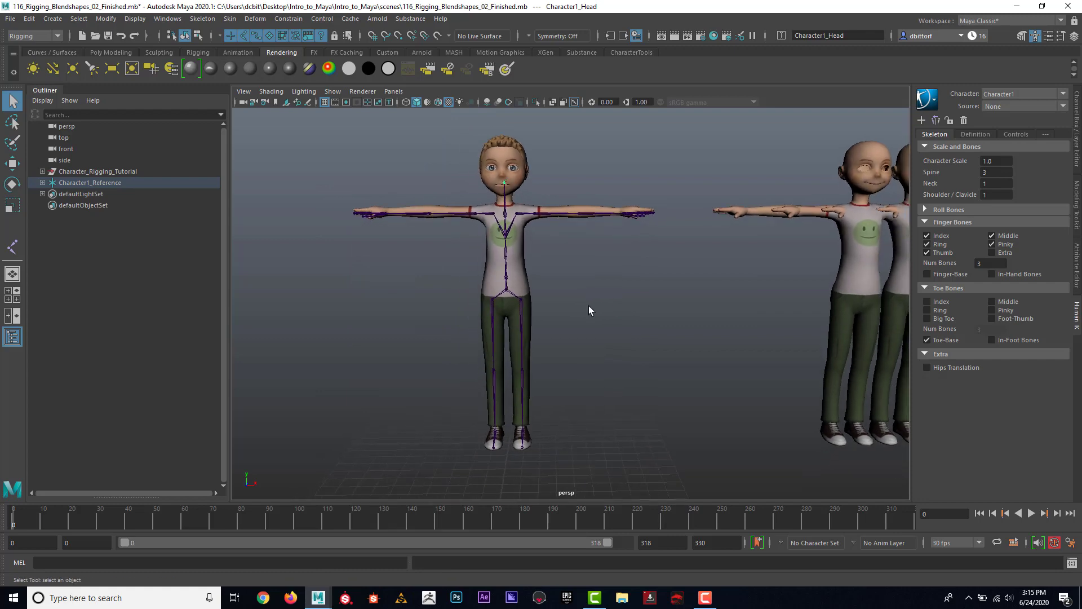
key("space")
key("space")
middle_click_drag(571, 372, 590, 234, "alt")
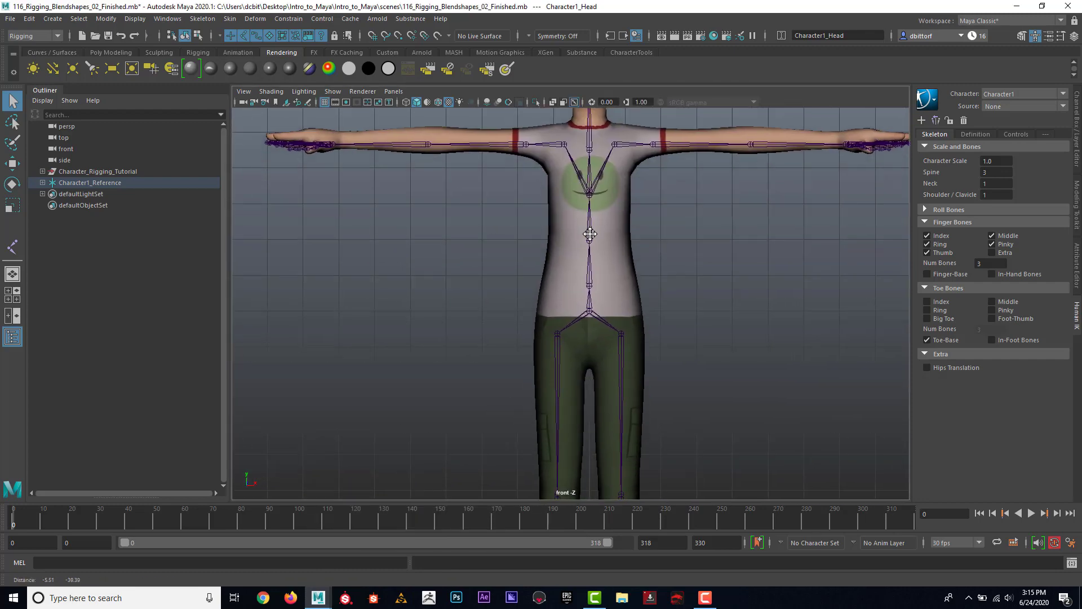
right_click_drag(590, 234, 361, 287, "alt")
middle_click_drag(630, 347, 621, 283, "alt")
right_click_drag(622, 288, 699, 335, "alt")
middle_click_drag(653, 333, 651, 385, "alt")
right_click_drag(650, 385, 622, 368, "alt")
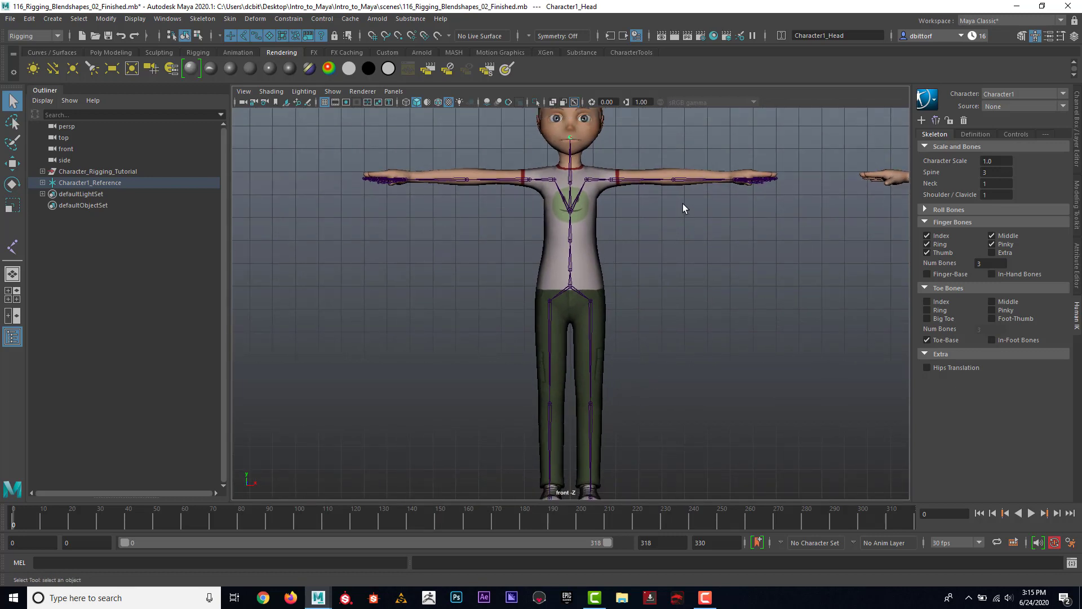
scroll(682, 207, "up", 3)
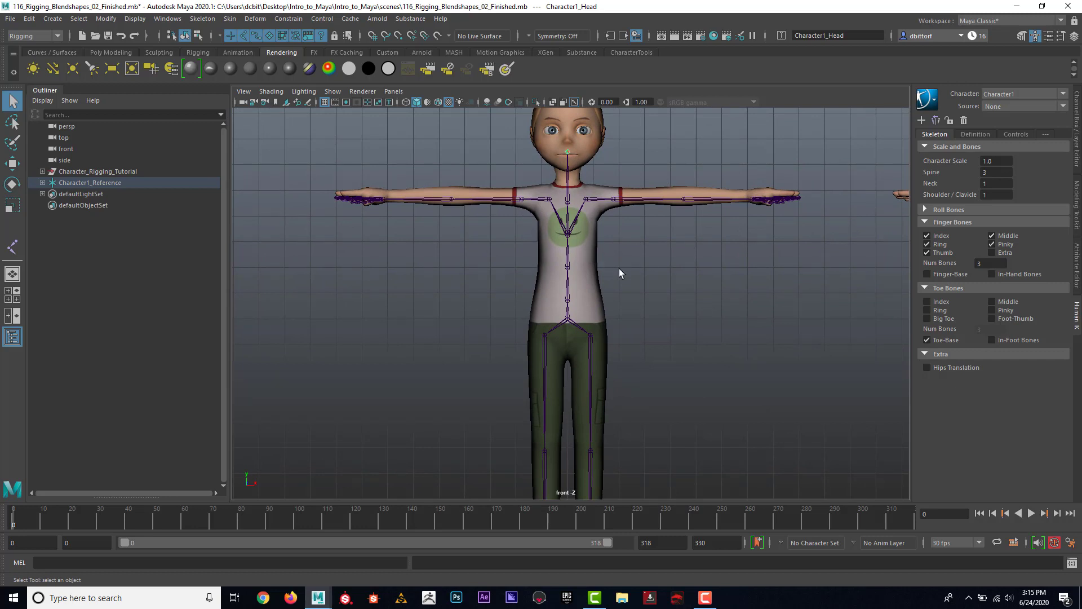
Move the whole Andy group slightly down along the vertical axis to fit the skeleton
left_click(592, 315)
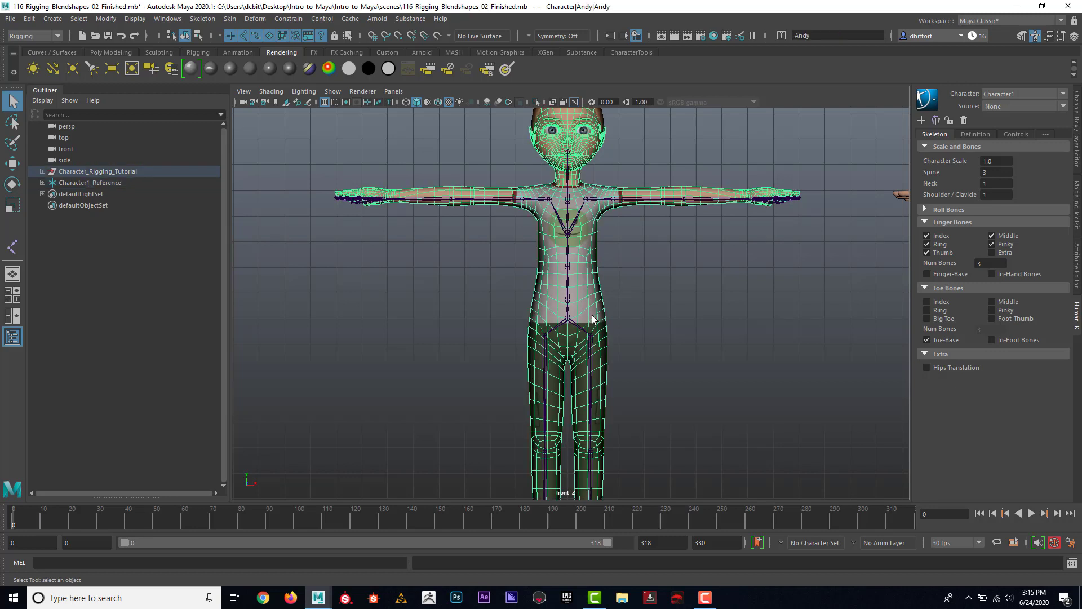
left_click(42, 172)
left_click(70, 182)
left_click(49, 183)
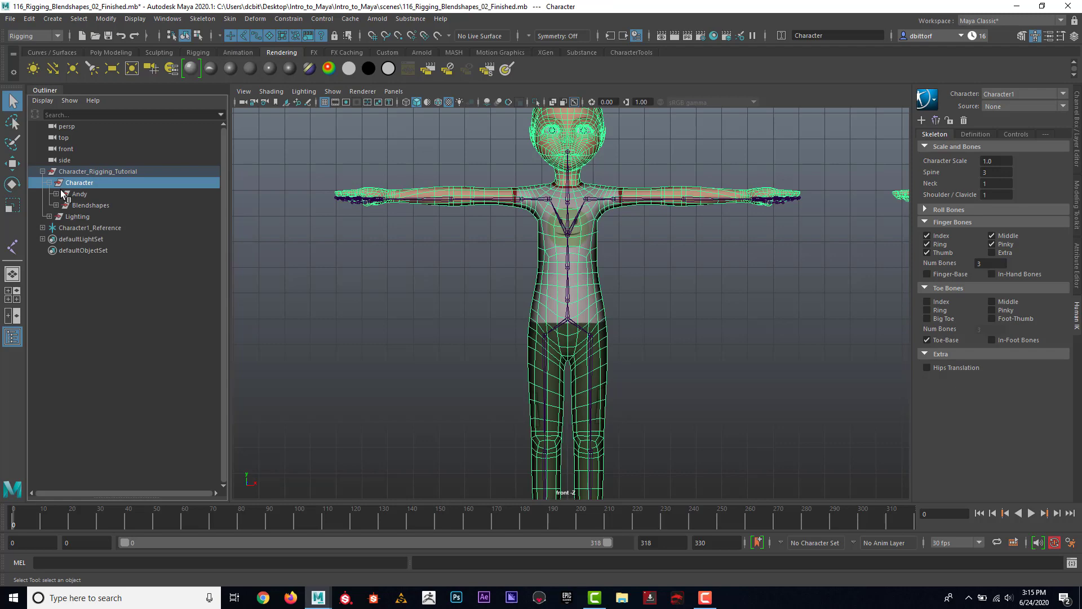
left_click(77, 194)
right_click_drag(690, 302, 530, 310, "alt")
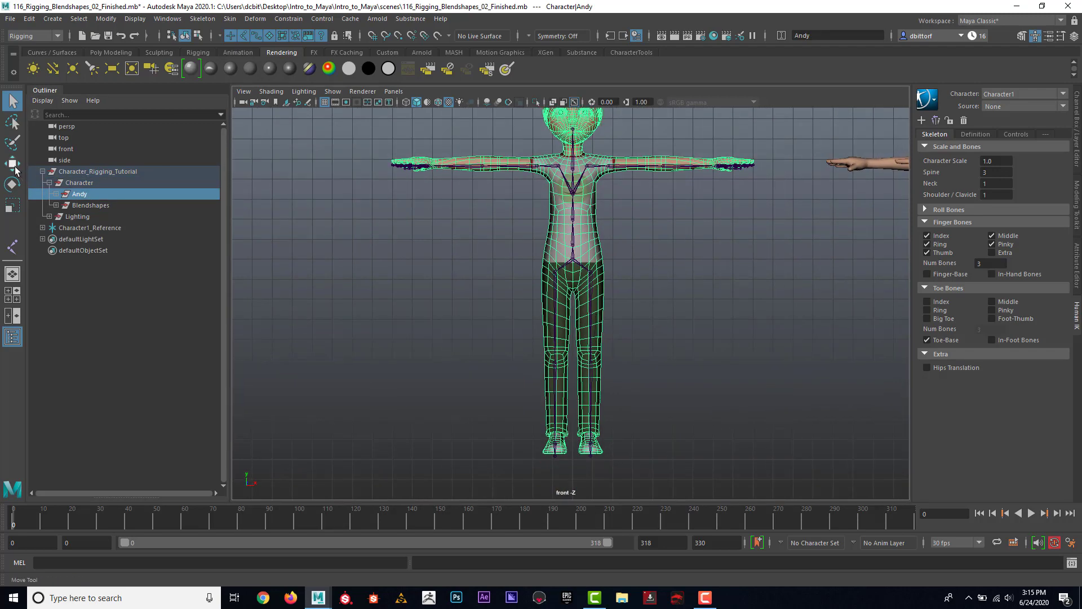
left_click(13, 164)
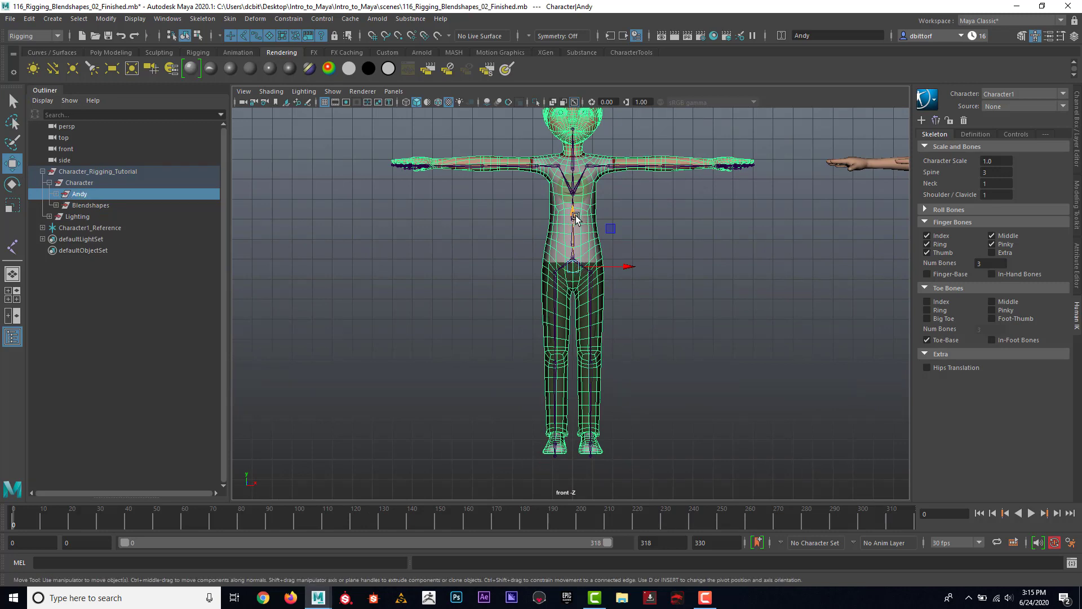
left_click_drag(576, 215, 574, 220)
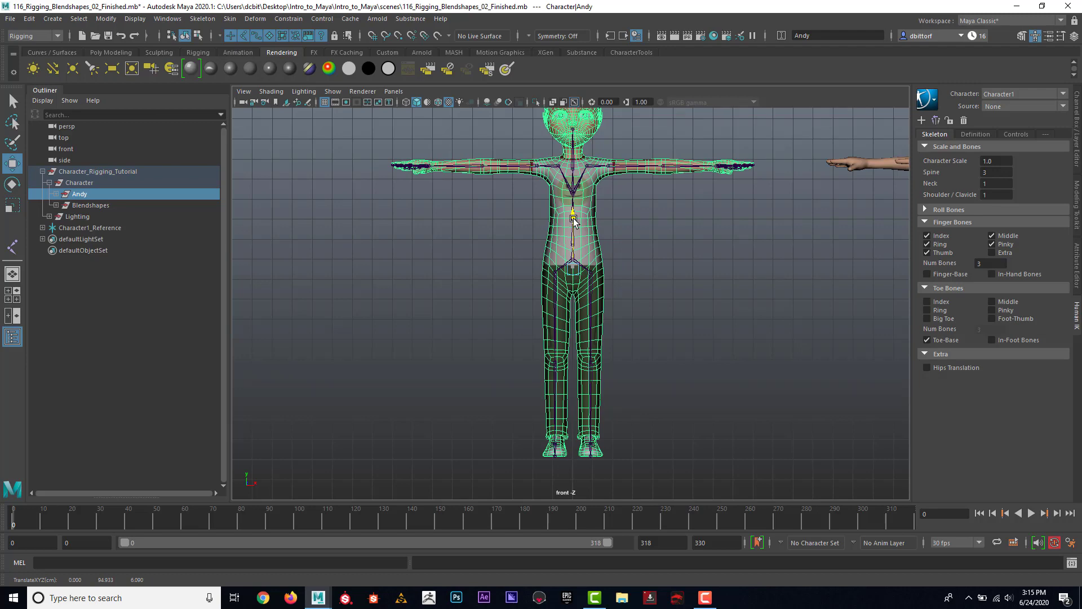
Inspect the fit of the neck, shoulder and arm joints inside the mesh in the front view
middle_click_drag(619, 204, 606, 293, "alt")
right_click_drag(606, 292, 846, 299, "alt")
middle_click_drag(742, 261, 708, 299, "alt")
right_click_drag(708, 299, 825, 297, "alt")
middle_click_drag(824, 296, 804, 284, "alt")
right_click_drag(804, 284, 829, 291, "alt")
Switch to the four-view layout and reset the top view to its default camera, framing the character from above
key("space")
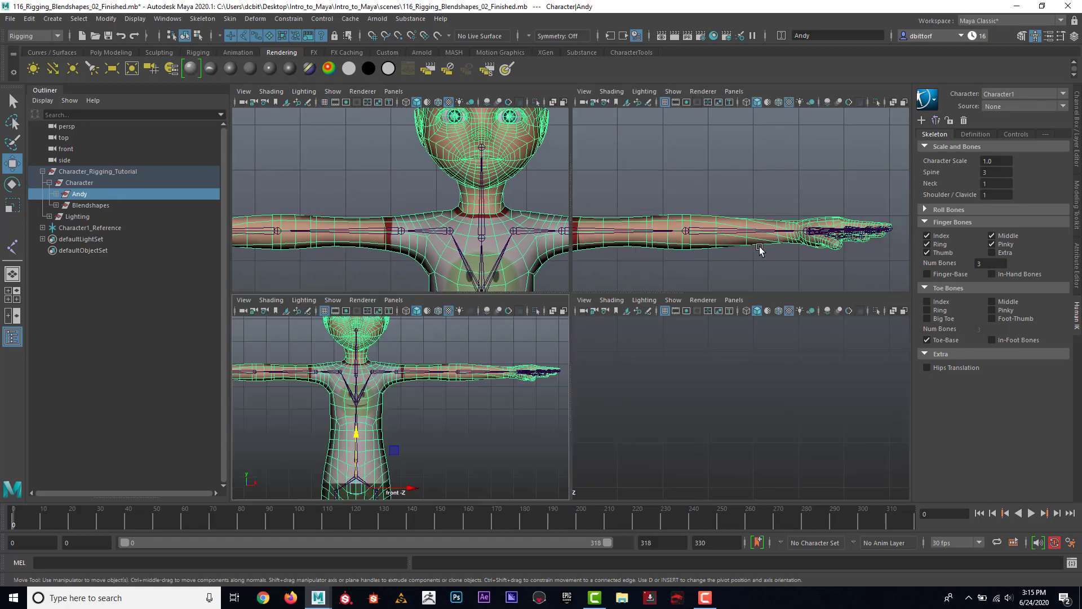
mouse_move(445, 186)
right_mouse_down("alt")
mouse_move(424, 187)
mouse_move(491, 186)
mouse_move(448, 181)
right_mouse_up("alt")
middle_click_drag(449, 182, 442, 164, "alt")
scroll(442, 164, "down", 1)
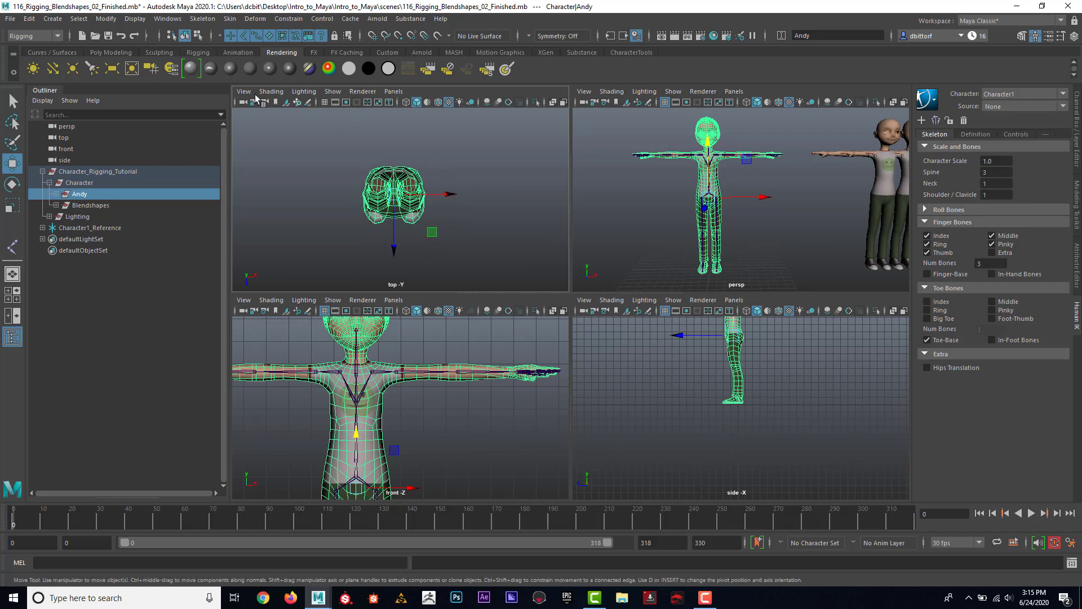
left_click(245, 93)
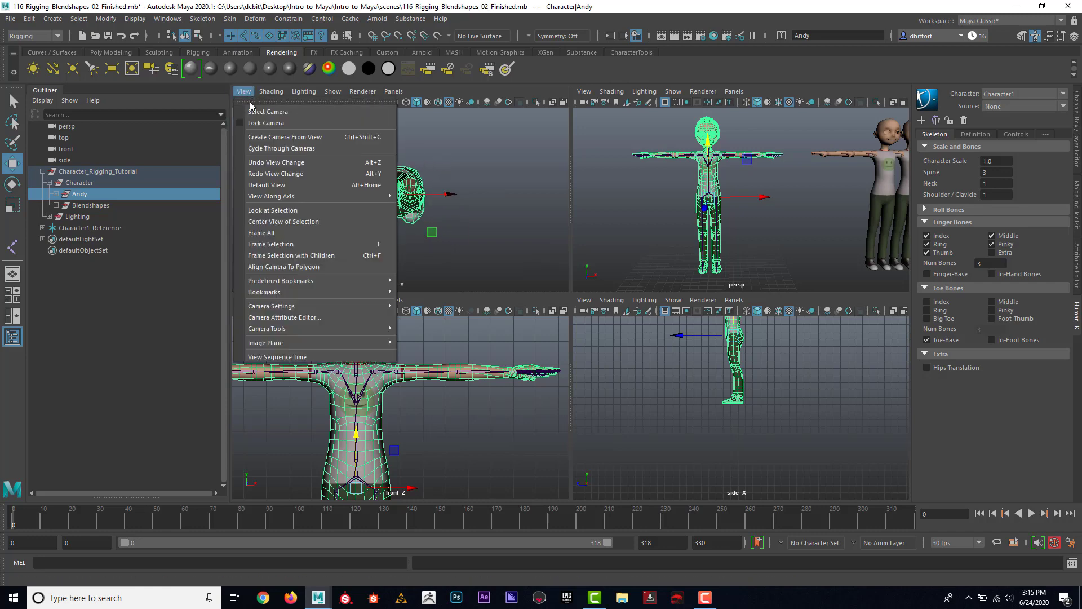
left_click(294, 186)
right_click_drag(461, 211, 344, 204, "alt")
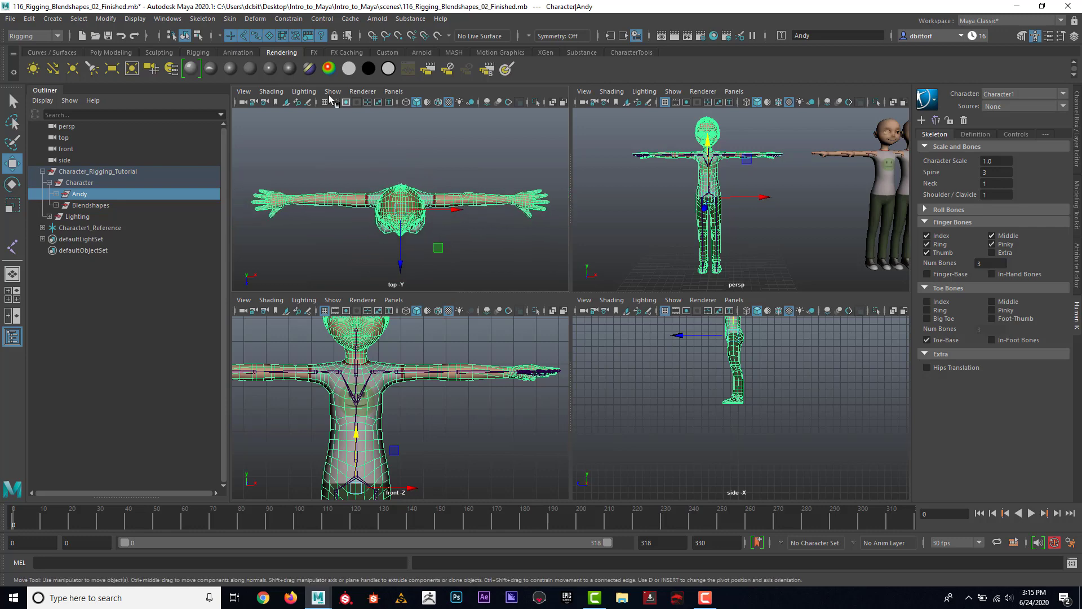
Try to reveal the skeleton in the top view with X-Ray Joints shading, with the character deselected
left_click(272, 92)
left_click(299, 217)
left_click(333, 91)
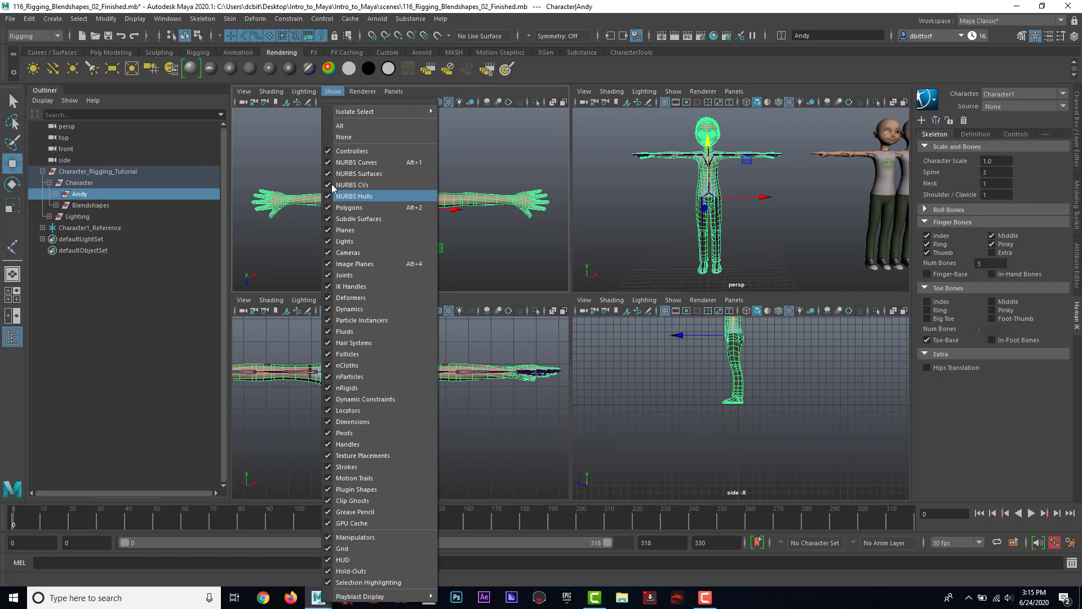
left_click(296, 160)
mouse_move(299, 178)
right_mouse_down("alt")
mouse_move(372, 186)
mouse_move(312, 179)
right_mouse_up("alt")
left_click(271, 92)
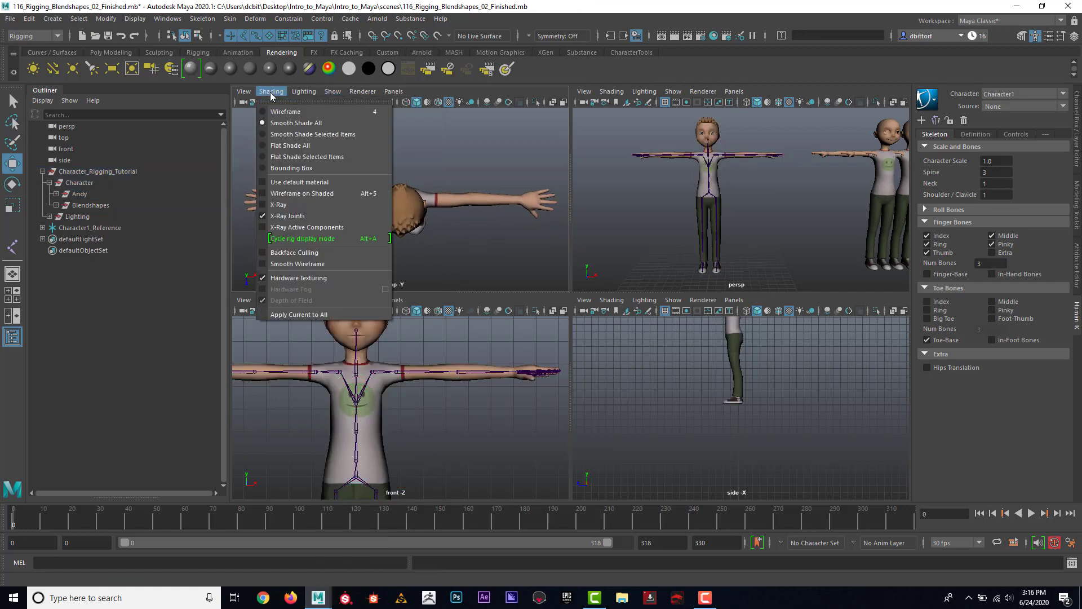
left_click(294, 215)
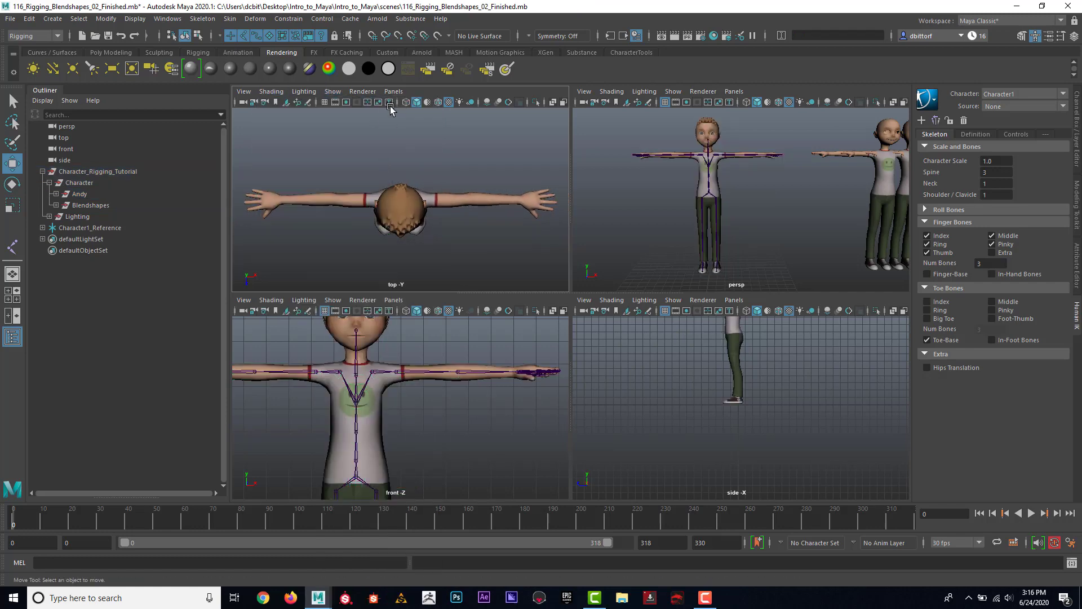
Enable joint display and X-Ray Joints shading in the top view
left_click(333, 92)
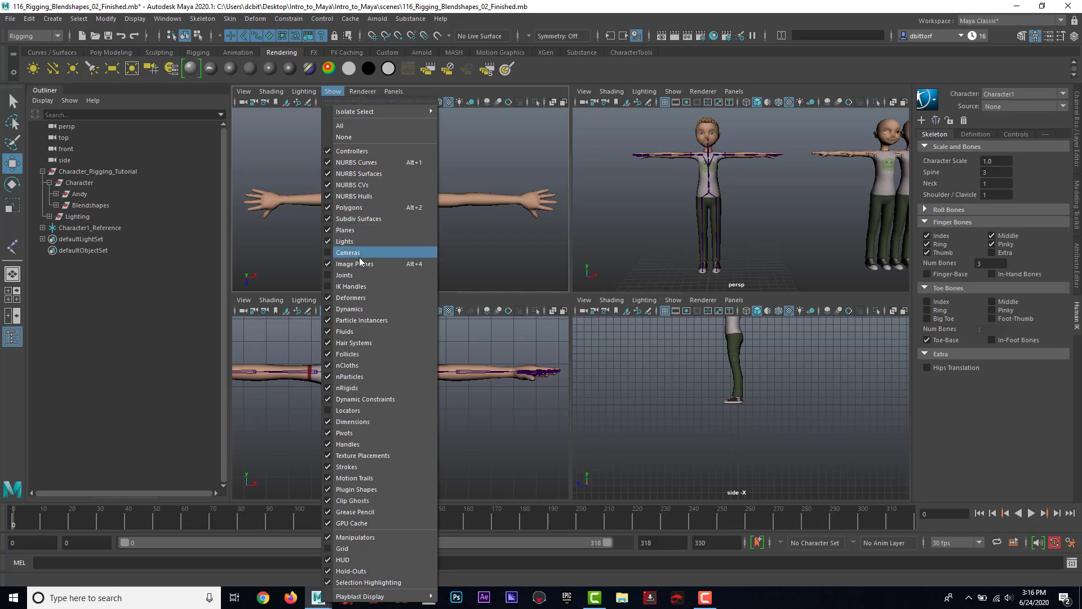
left_click(361, 276)
left_click(335, 94)
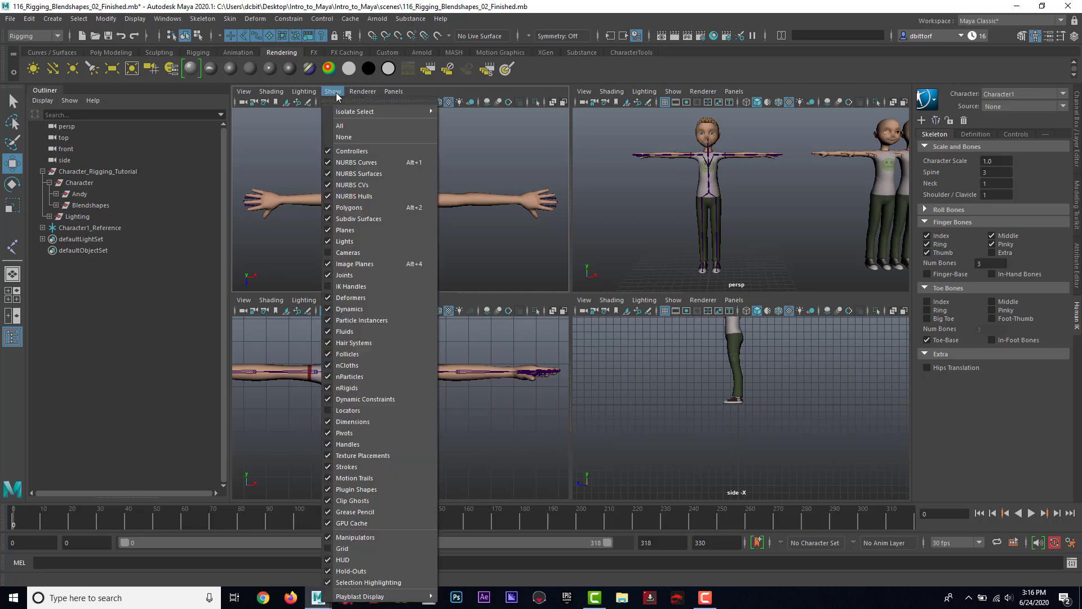
left_click(482, 153)
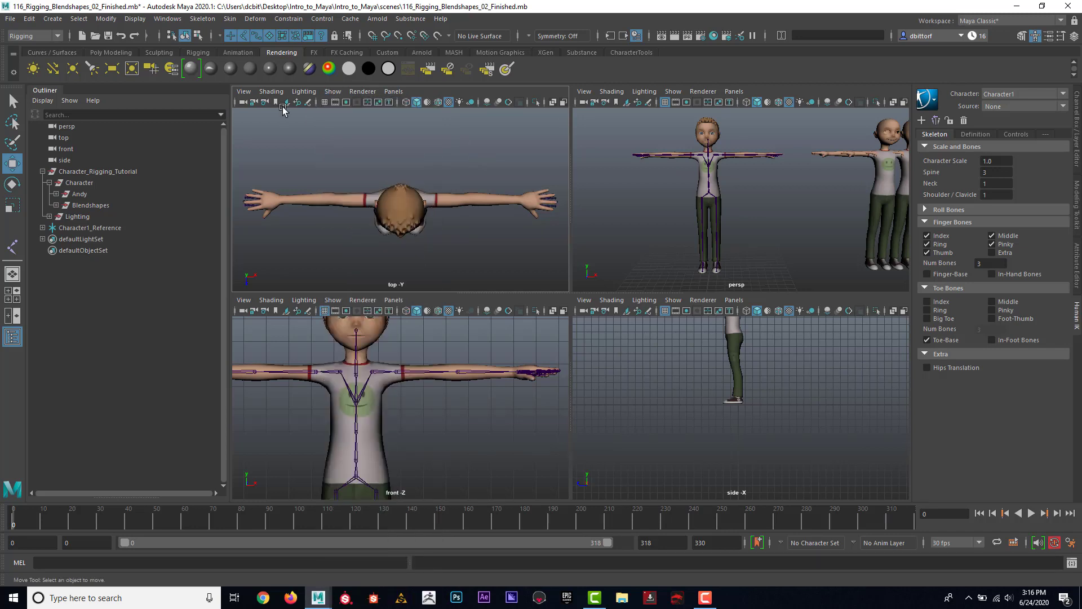
left_click(251, 95)
mouse_move(279, 95)
left_click(261, 215)
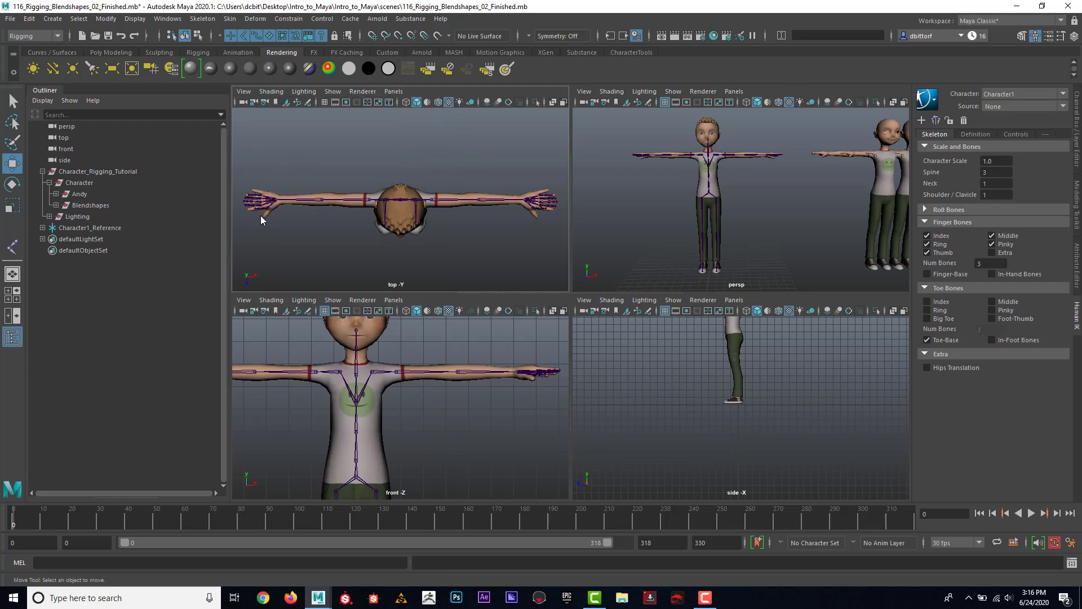
Inspect how the left shoulder, arm and hand joints line up with the mesh in the top view
scroll(392, 212, "up", 3)
scroll(462, 214, "up", 6)
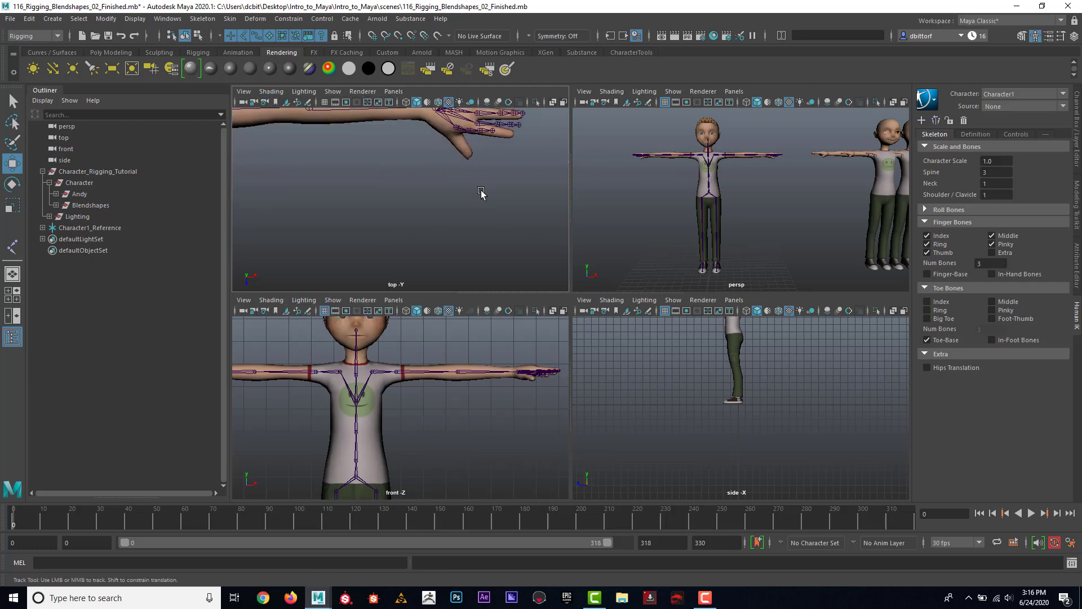
middle_click_drag(410, 219, 481, 223, "alt")
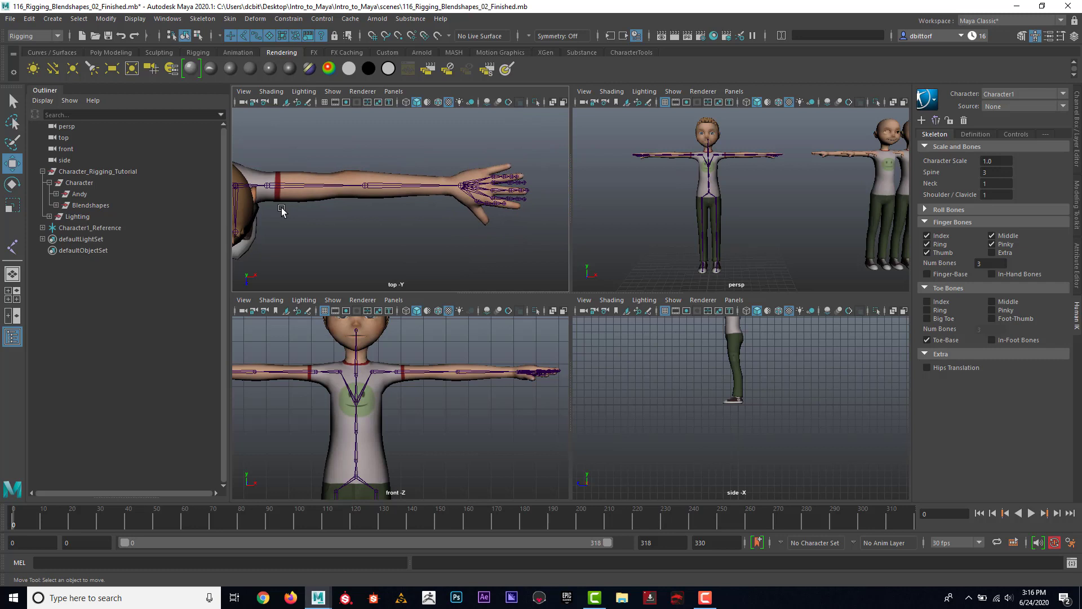
middle_click_drag(285, 208, 449, 171, "alt")
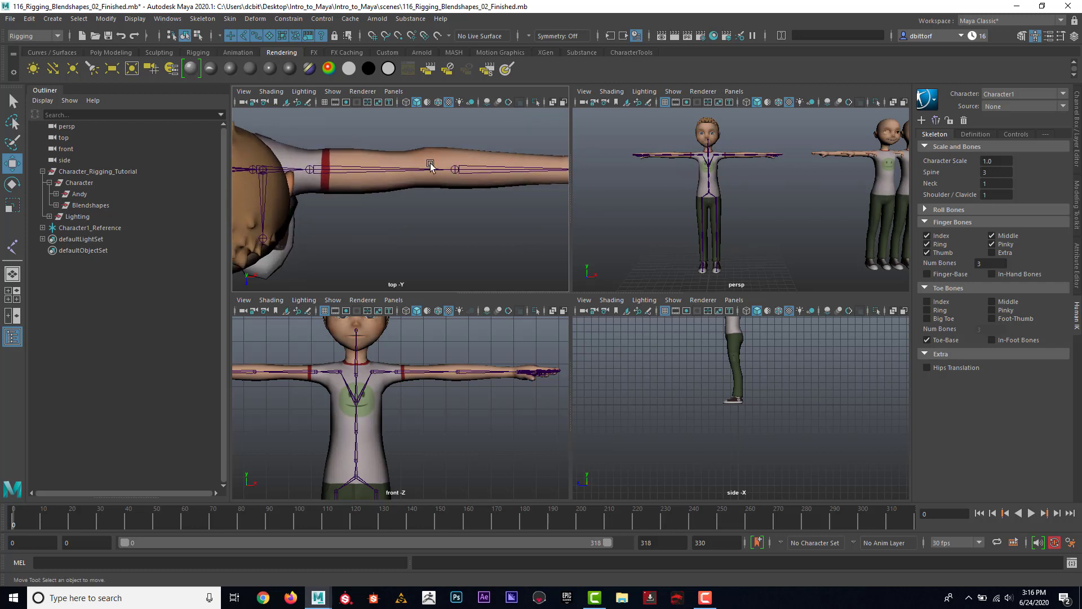
scroll(483, 211, "down", 4)
middle_click_drag(375, 212, 449, 207, "alt")
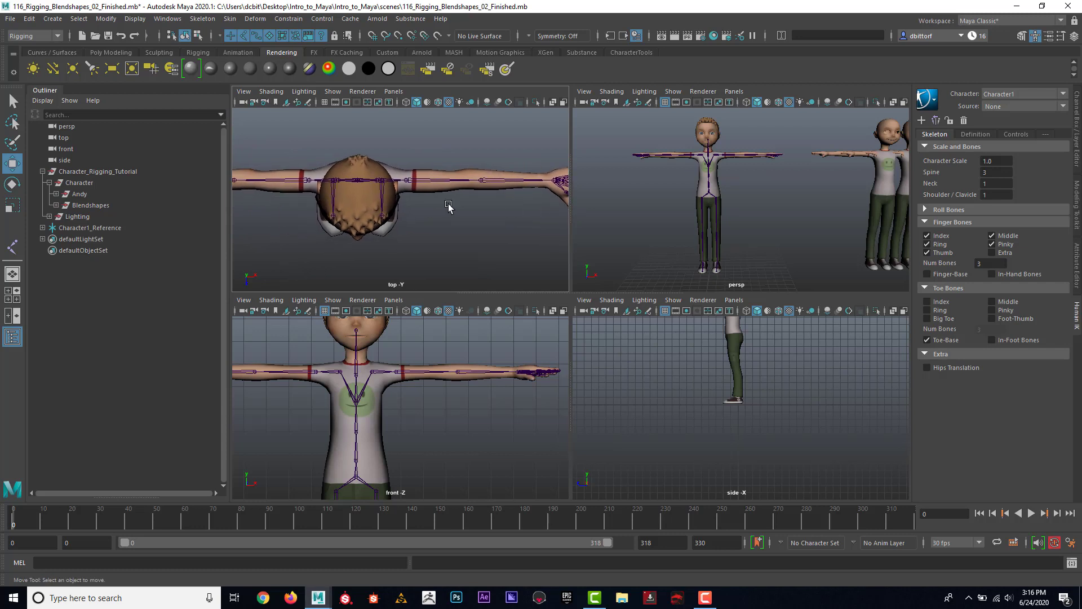
key("space")
middle_click_drag(613, 286, 520, 232, "alt")
scroll(516, 230, "down", 1)
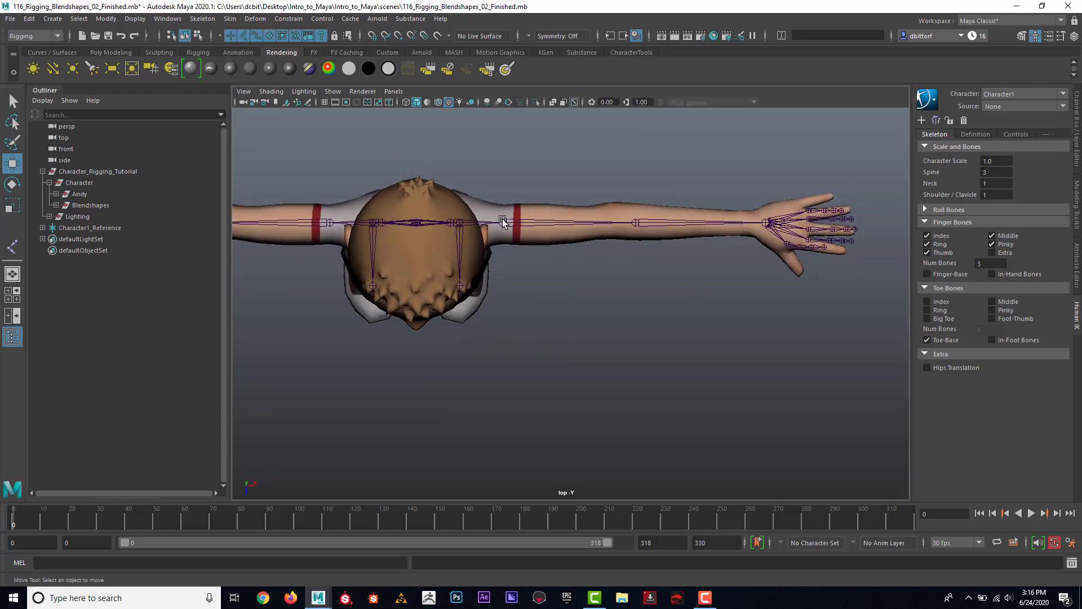
Scale the left upper-arm joint slightly along the bone so the elbow joint sits at the mesh's elbow
left_click(503, 221)
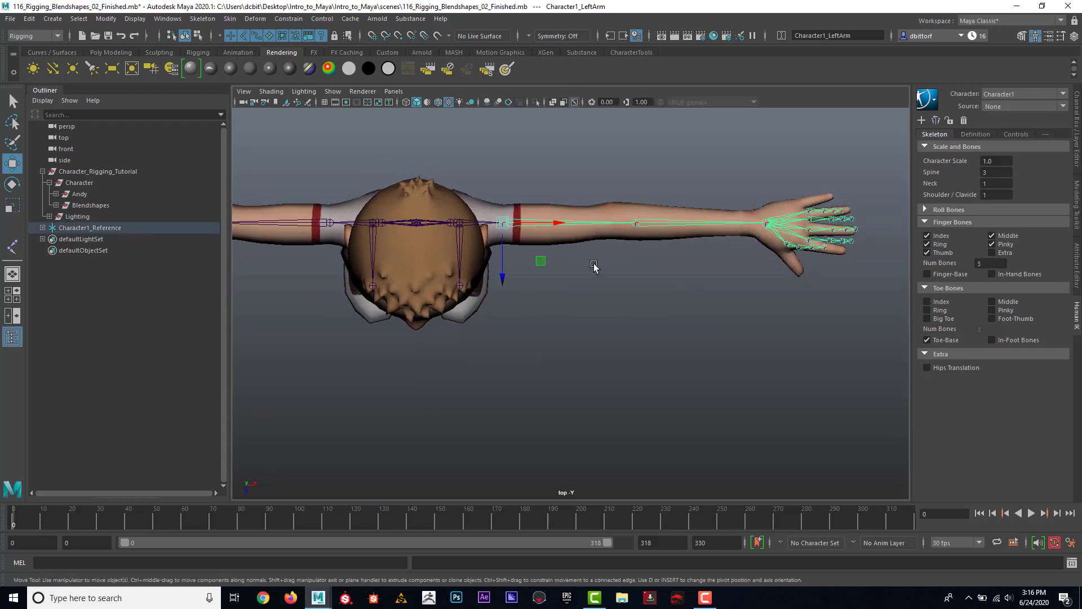
middle_click_drag(594, 266, 609, 244, "alt")
middle_click_drag(317, 228, 359, 230, "alt")
middle_click_drag(739, 276, 652, 301, "alt")
scroll(620, 268, "up", 5)
right_click_drag(692, 313, 696, 313, "alt")
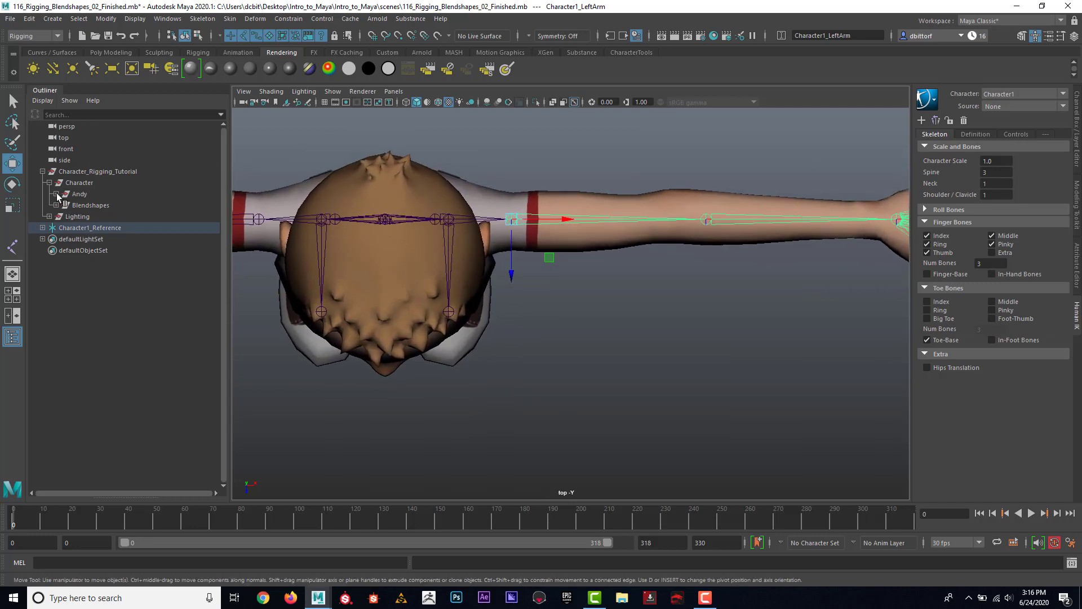
left_click(16, 207)
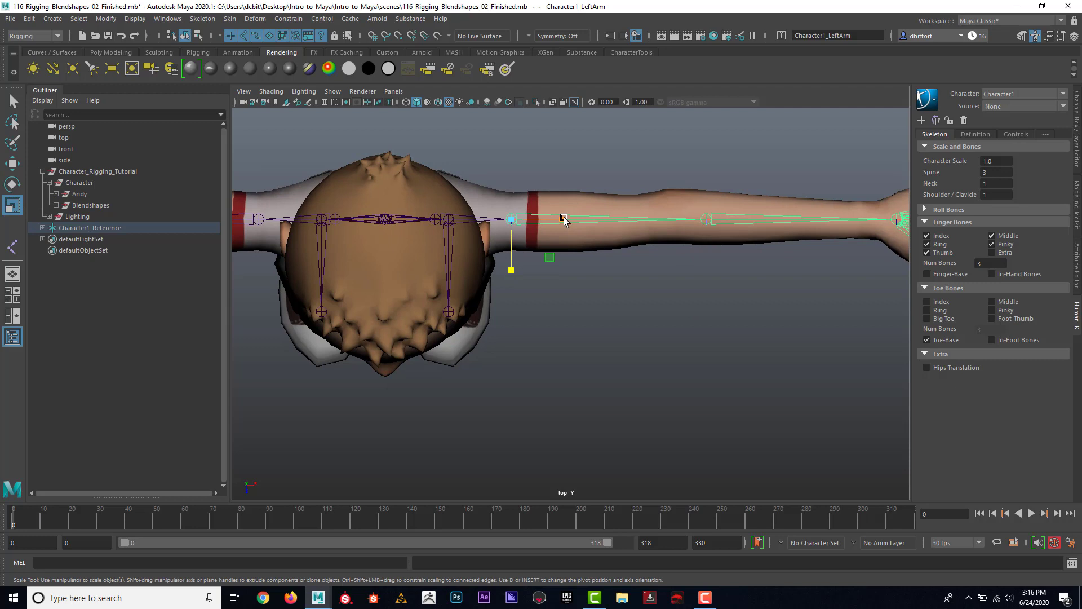
left_click_drag(563, 219, 555, 220)
Scale the left forearm joint to about 1.08 along the bone to bring the wrist joint into the mesh's wrist
middle_click_drag(761, 218, 565, 227, "alt")
right_click_drag(580, 233, 619, 207, "alt")
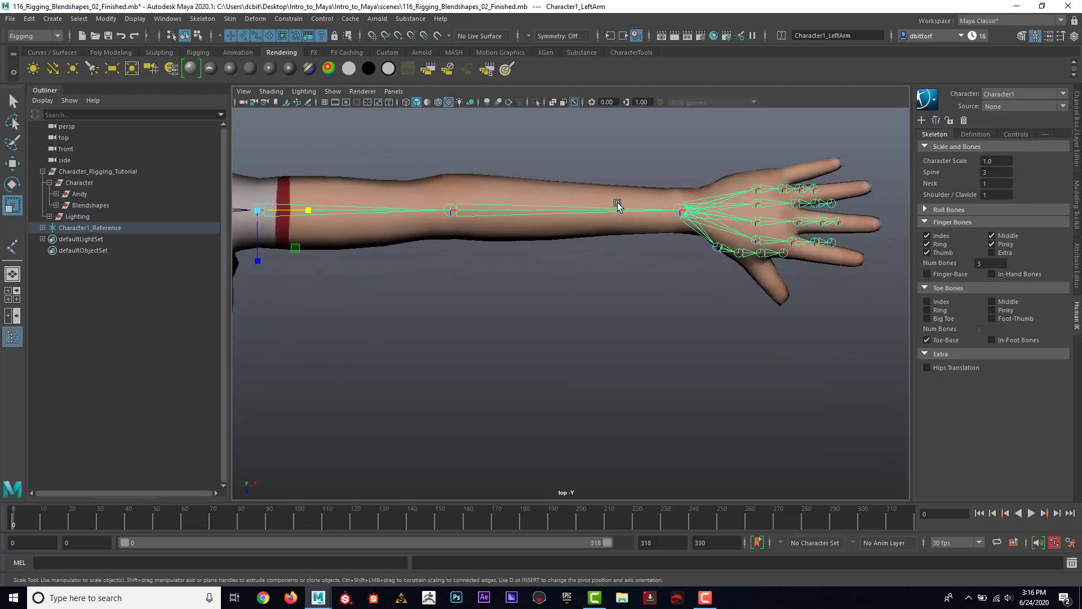
left_click(455, 213)
left_click_drag(501, 212, 504, 213)
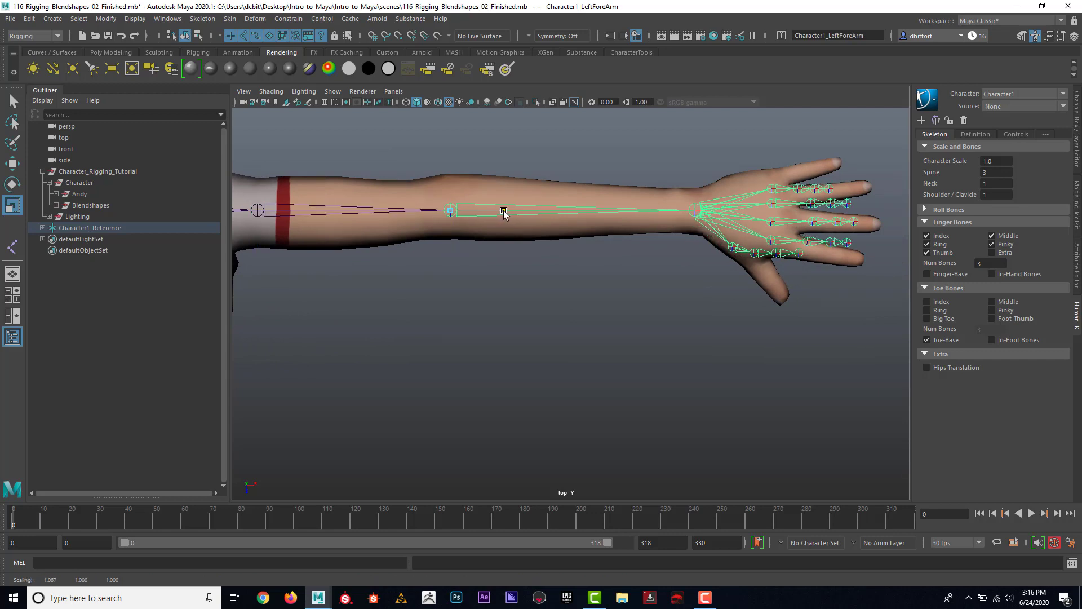
left_click_drag(504, 213, 505, 214)
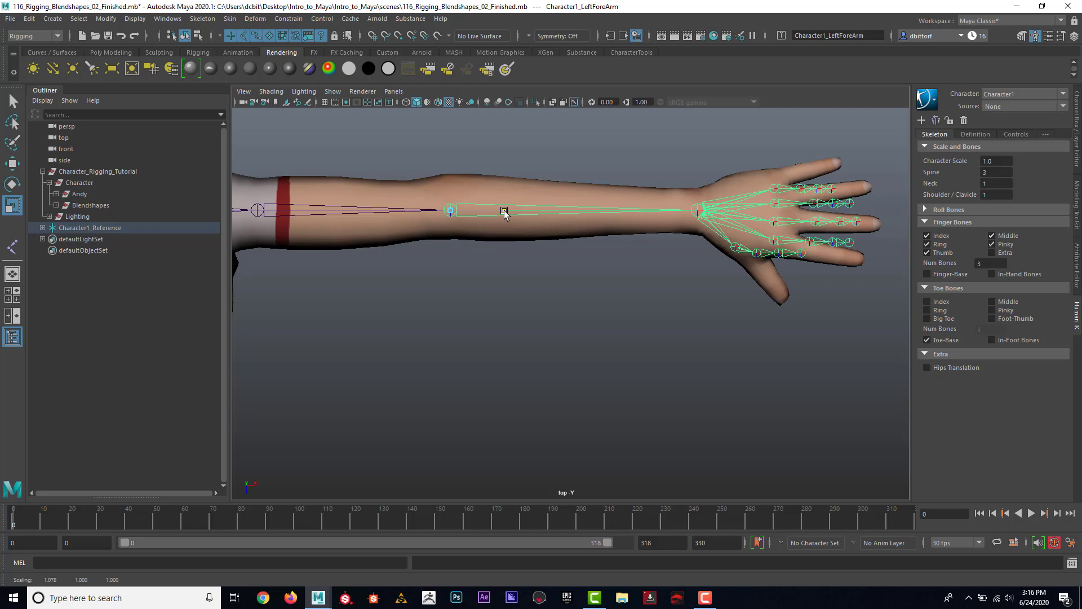
Rotate the first joint of the left thumb so its chain runs down the thumb of the mesh
middle_click_drag(648, 284, 502, 266, "alt")
right_click_drag(502, 265, 778, 299, "alt")
middle_click_drag(550, 216, 530, 273, "alt")
right_click_drag(530, 273, 602, 245, "alt")
left_click(602, 244)
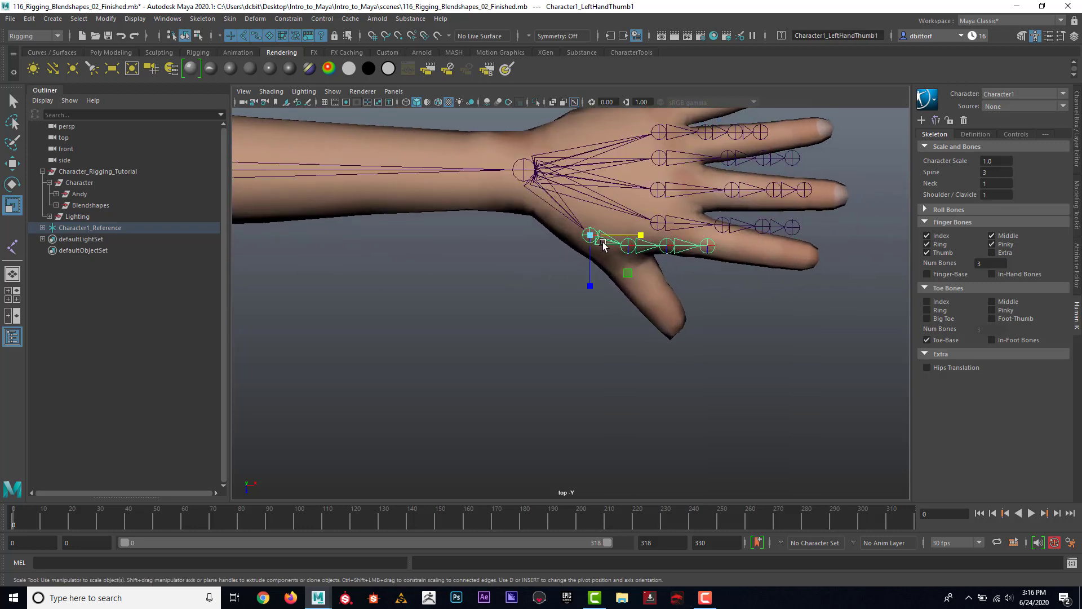
left_click(12, 184)
left_click_drag(642, 221, 645, 259)
Rotate the left index finger's base joint about -11.5° in Y and the ring finger's about 9.8° to follow the fingers
left_click(687, 224)
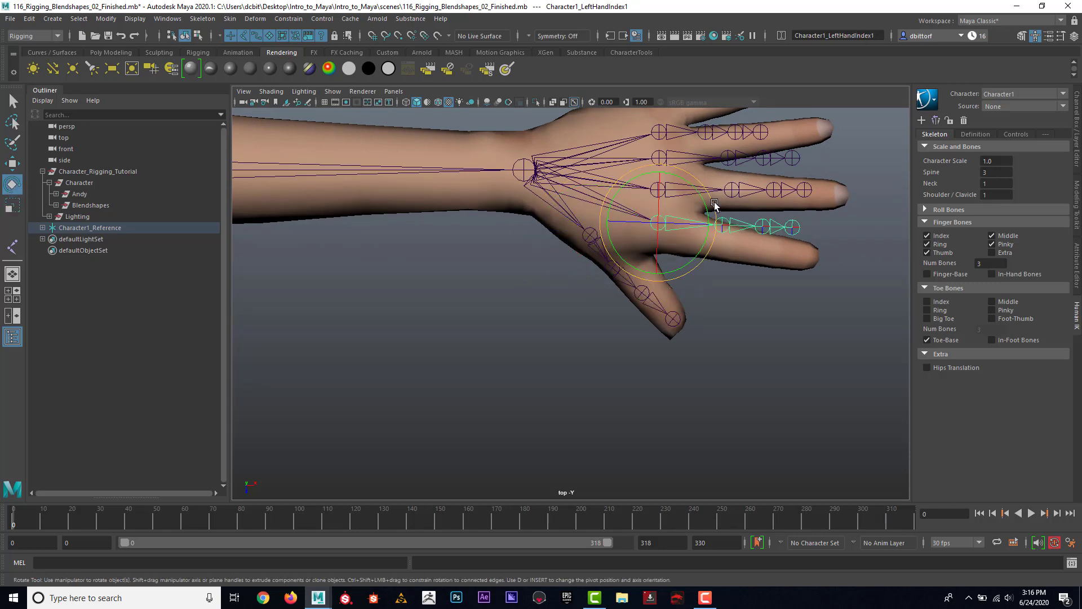
left_click_drag(716, 208, 713, 213)
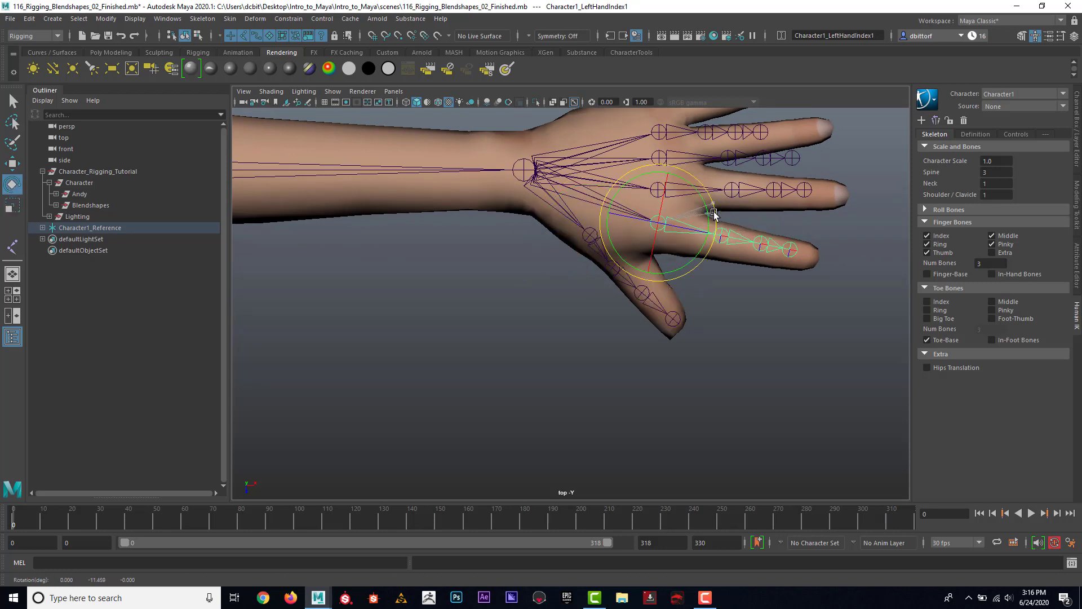
left_click(705, 159)
left_click_drag(707, 163, 709, 148)
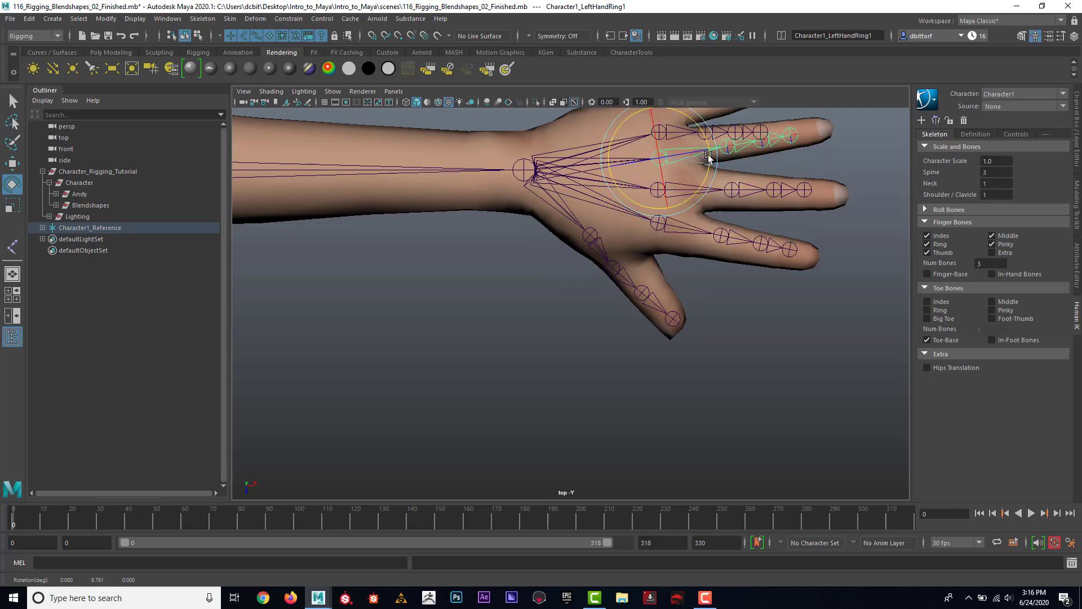
Rotate the left pinky's base joint about 18.2° in Y and the whole left hand joint about 2.5°
left_click(830, 156)
middle_click_drag(824, 168, 790, 241, "alt")
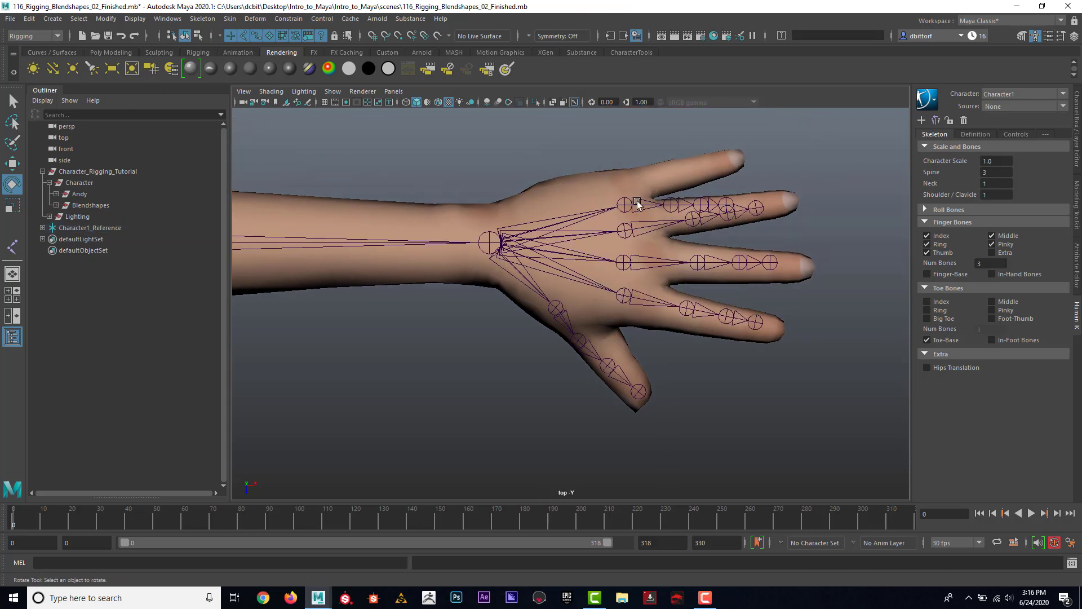
left_click(636, 200)
left_click_drag(668, 180, 662, 165)
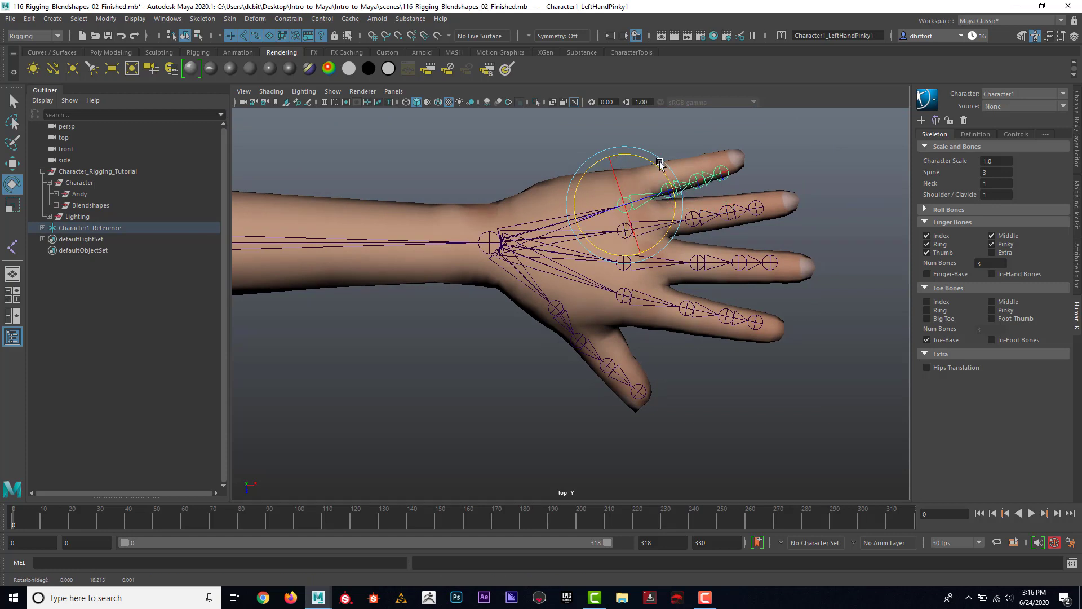
left_click(547, 227)
left_click_drag(543, 214, 539, 211)
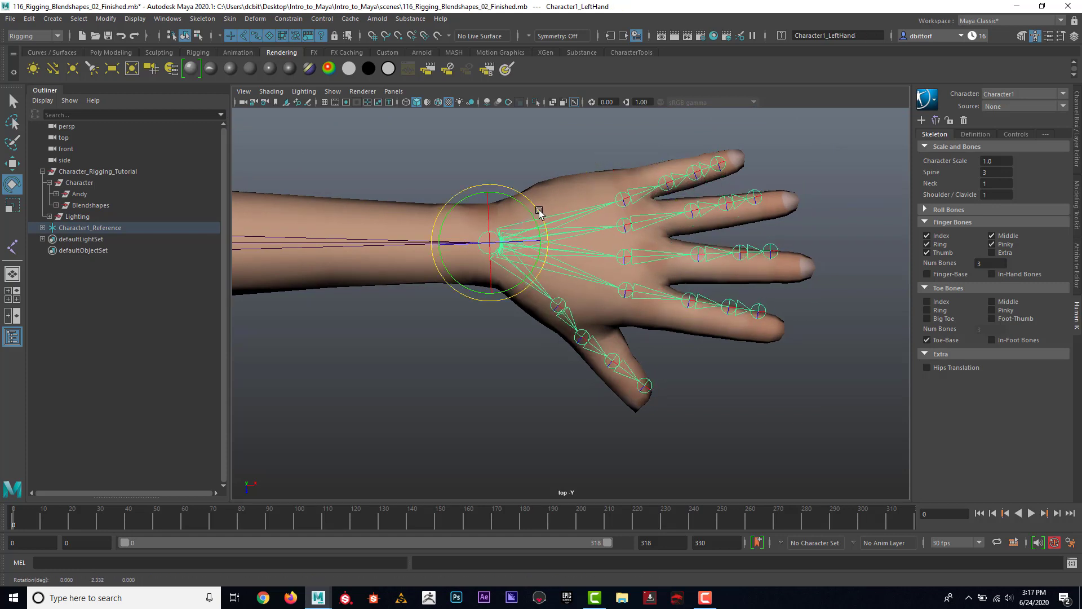
Rotate the left ring finger's base joint back slightly and the middle finger's about -5.5° in Y to centre both chains
left_click(665, 218)
left_click_drag(684, 218, 681, 245)
left_click(814, 235)
left_click(664, 256)
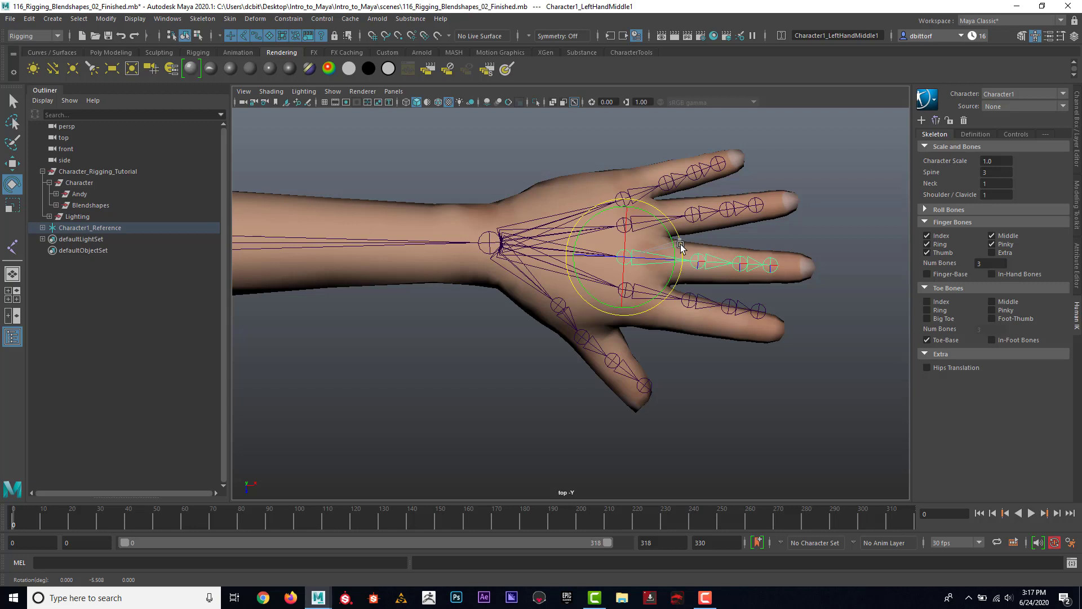
Readjust the left index finger's base joint to about -17° in Y so its chain stays inside the finger, leaving nothing selected
left_click(769, 243)
left_click(675, 290)
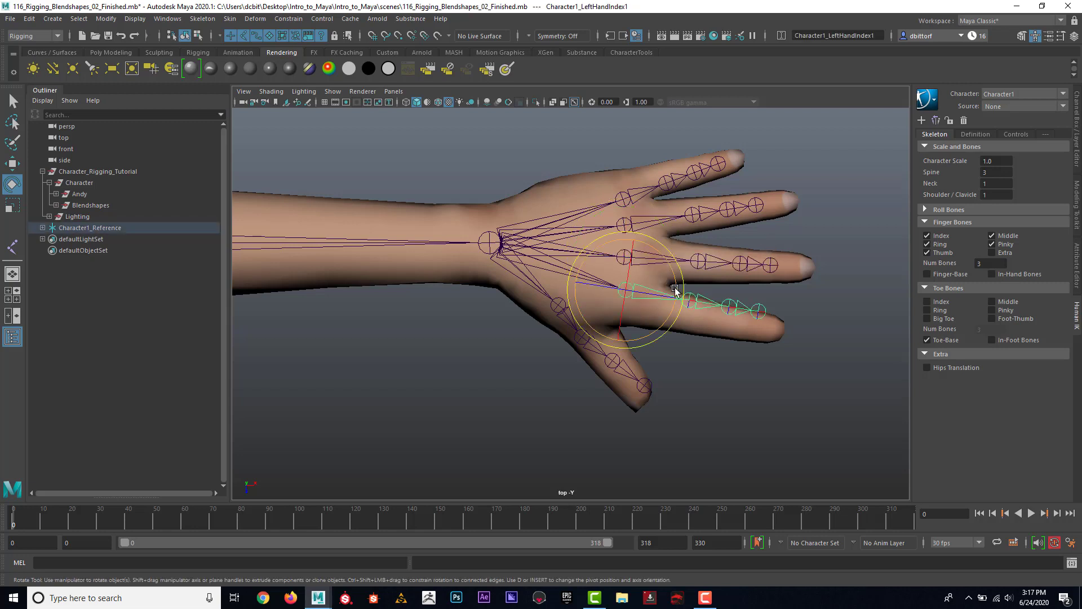
left_click_drag(682, 270, 682, 276)
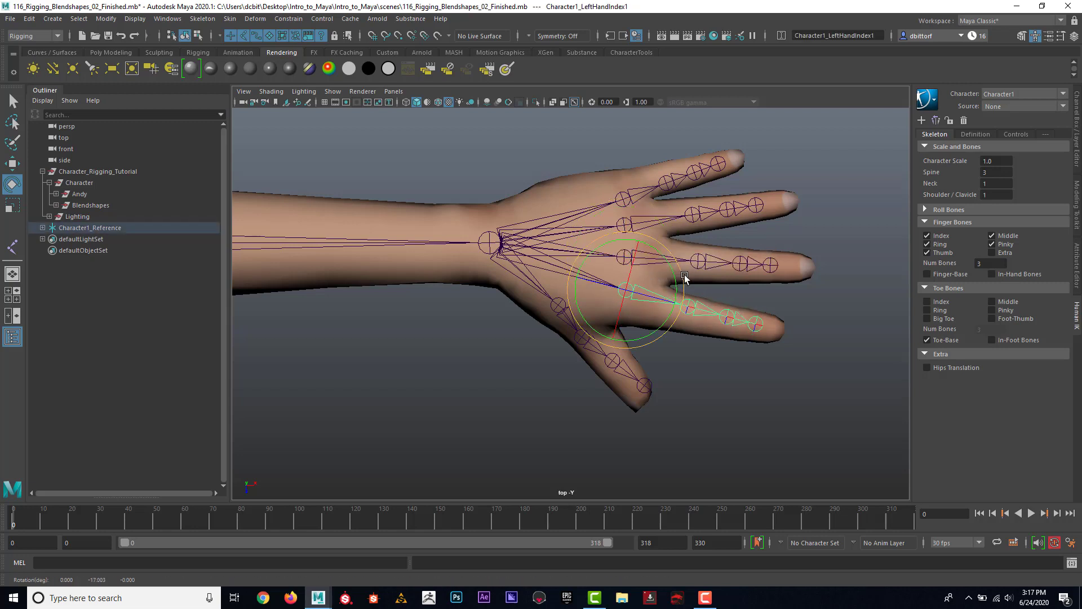
left_click(823, 345)
Enlarge the side view around the left hand and enable joint display and X-Ray Joints shading there
key("space")
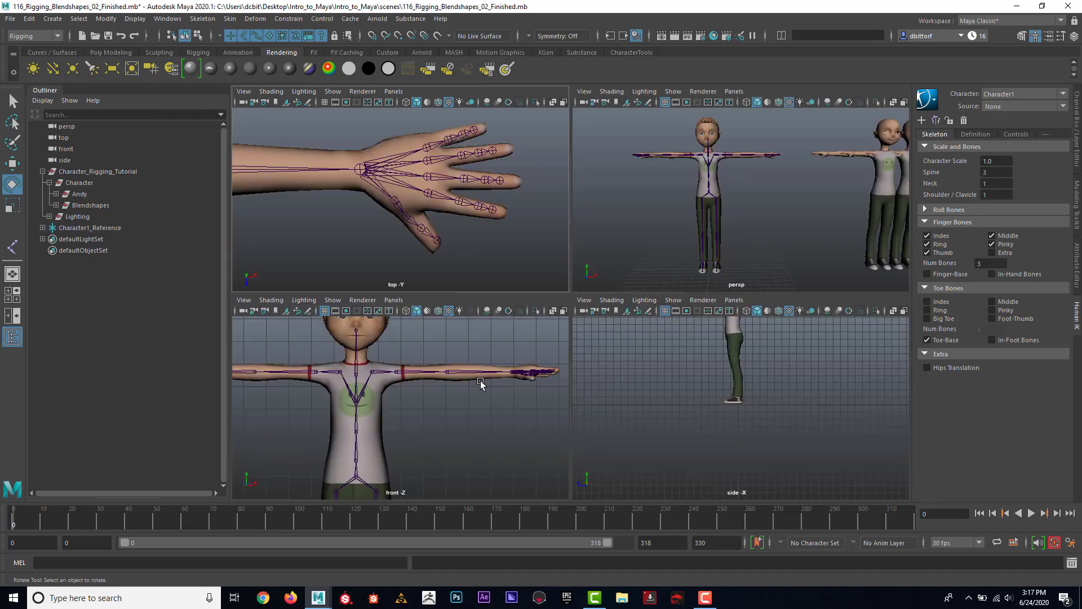
middle_click_drag(760, 343, 763, 430, "alt")
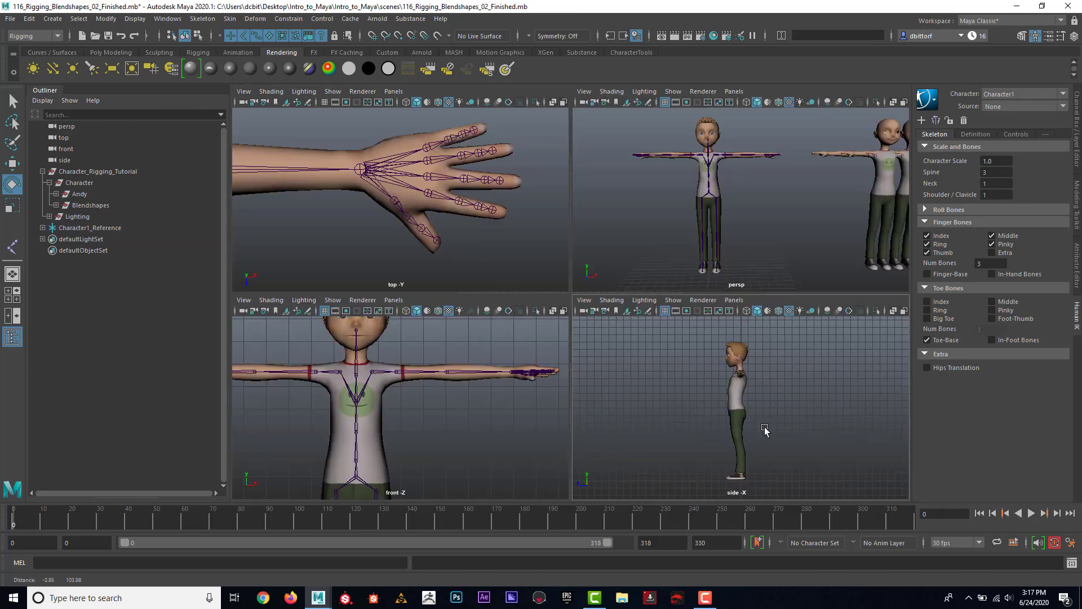
key("space")
scroll(586, 310, "up", 3)
middle_click_drag(538, 277, 544, 333, "alt")
right_click_drag(544, 334, 699, 338, "alt")
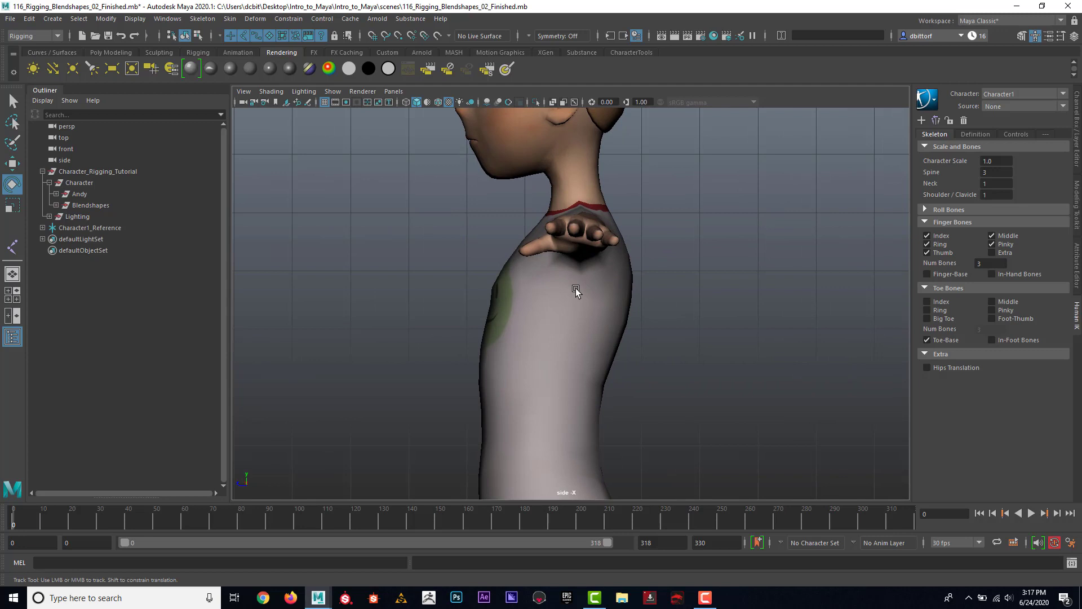
middle_click_drag(575, 290, 582, 332, "alt")
right_click_drag(582, 333, 785, 355, "alt")
right_click_drag(578, 305, 677, 315, "alt")
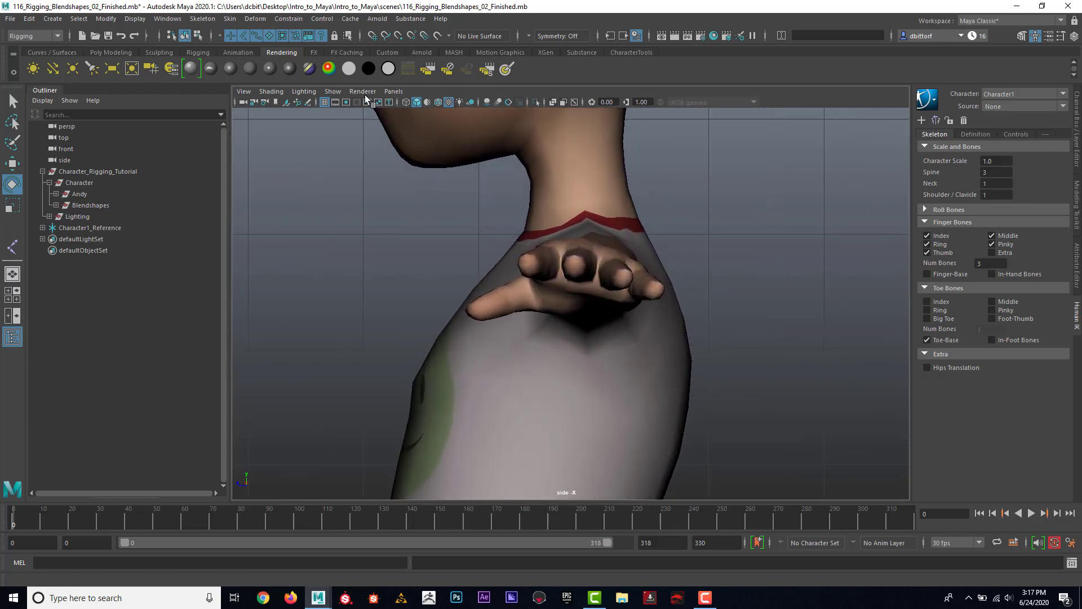
left_click(333, 91)
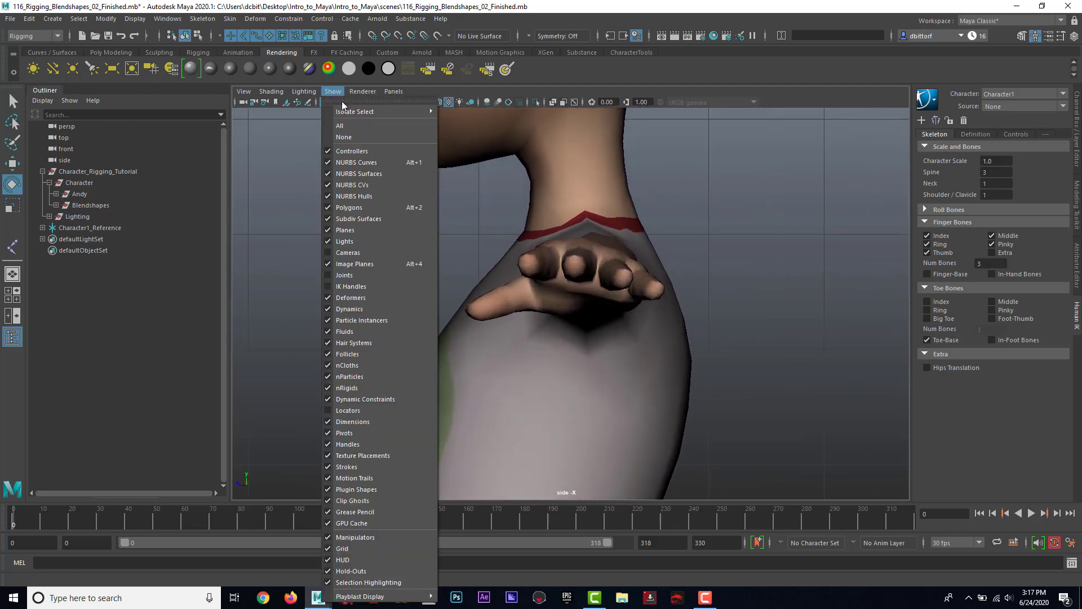
left_click(327, 274)
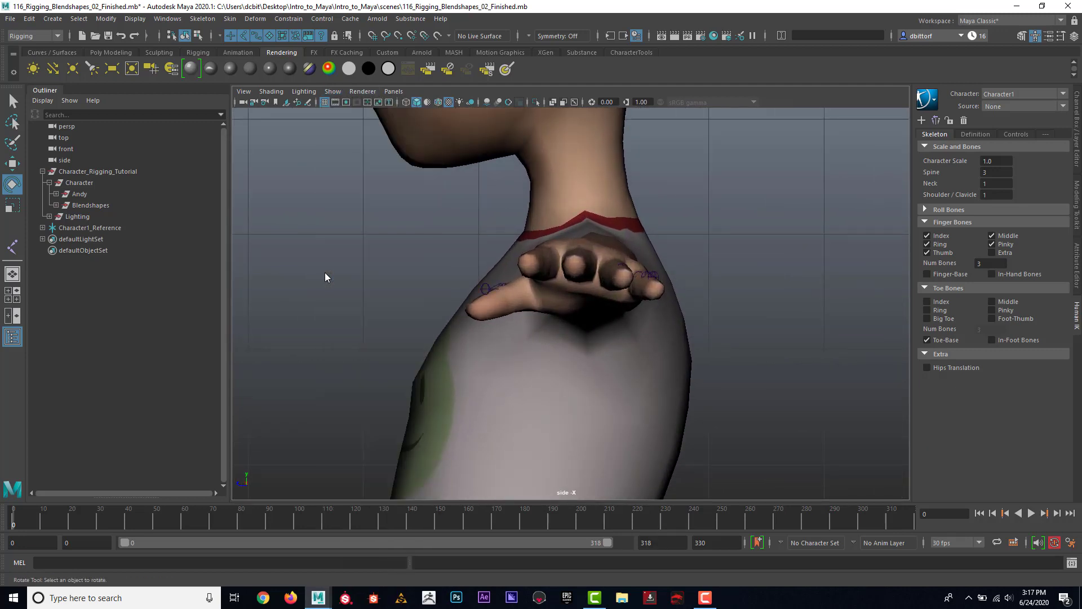
left_click(260, 93)
left_click(276, 218)
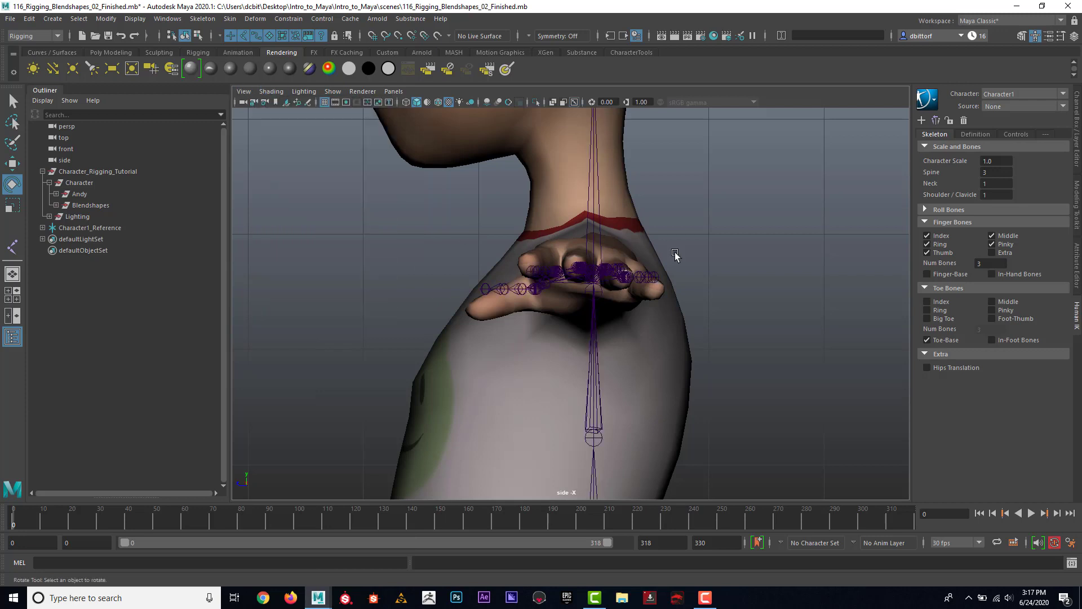
Enlarge the perspective view, frame the left hand and turn off X-Ray Joints shading
key("space")
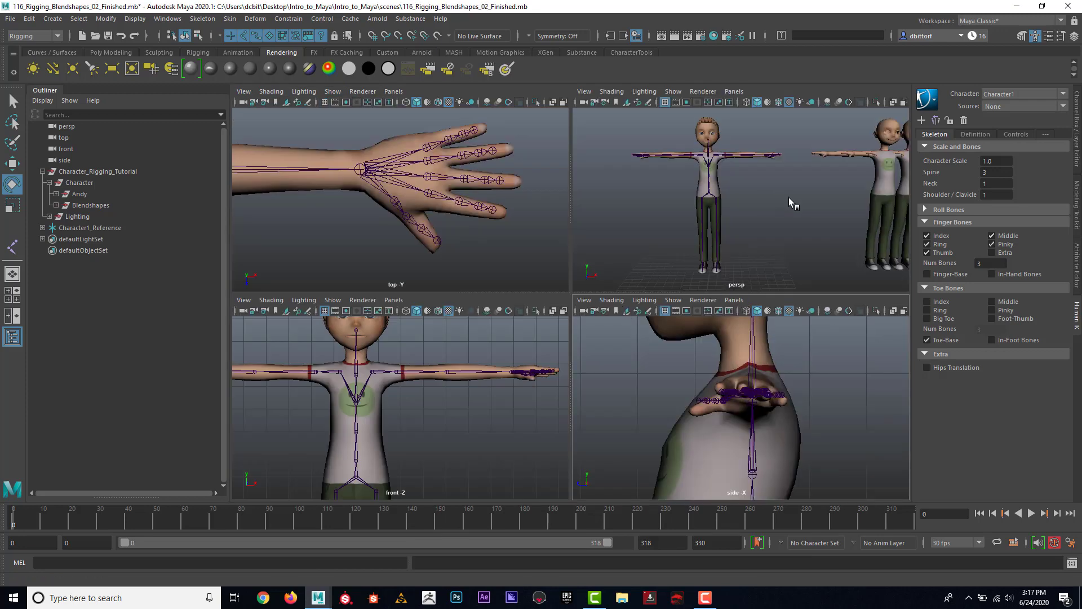
key("space")
left_click_drag(627, 227, 517, 256, "alt")
scroll(521, 280, "up", 5)
scroll(512, 253, "up", 3)
left_click(271, 91)
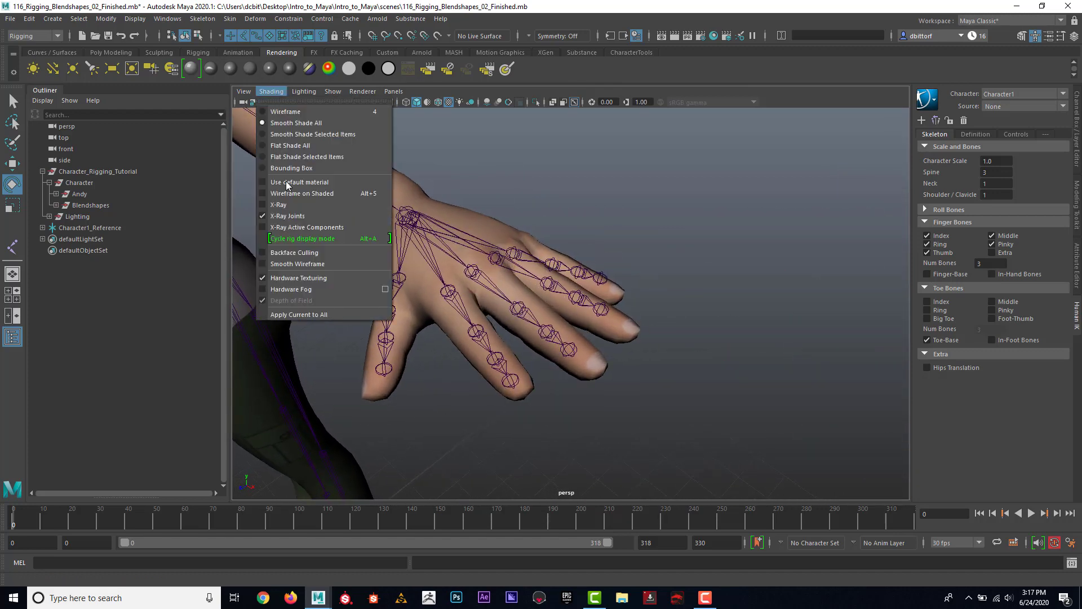
left_click(268, 214)
Rotate the left pinky's second joint about -7.4° in Z to tuck its protruding bones into the finger
left_click_drag(475, 238, 401, 321, "alt")
left_click(398, 300)
middle_click_drag(522, 253, 505, 257, "alt")
left_click_drag(505, 255, 419, 304, "alt")
left_click(416, 319)
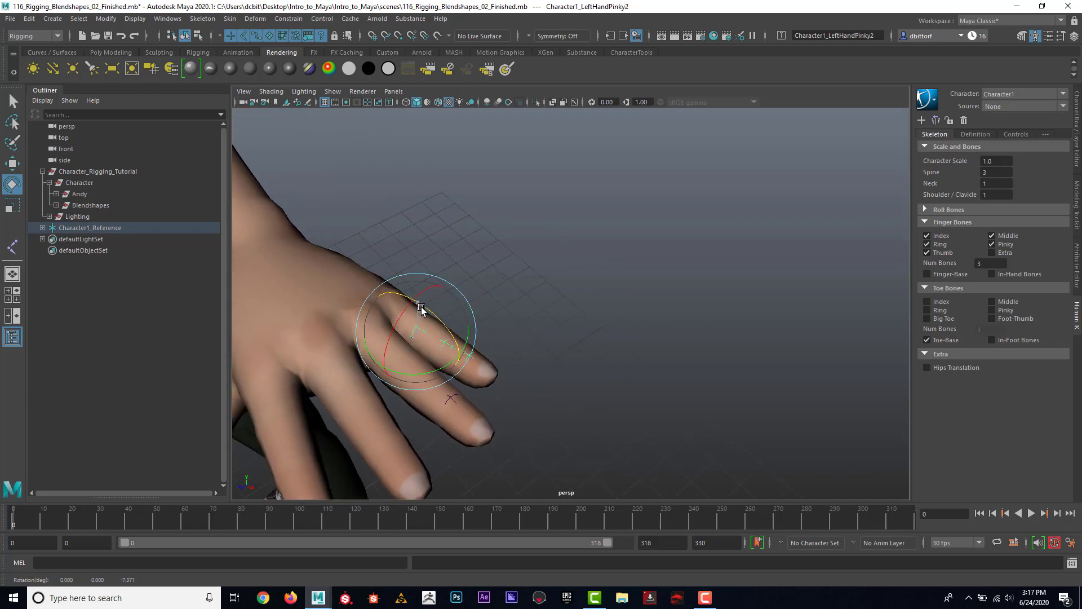
Turn X-Ray Joints shading back on in the perspective view and review the left arm and hand skeleton
scroll(570, 299, "down", 6)
left_click_drag(570, 300, 590, 242, "alt")
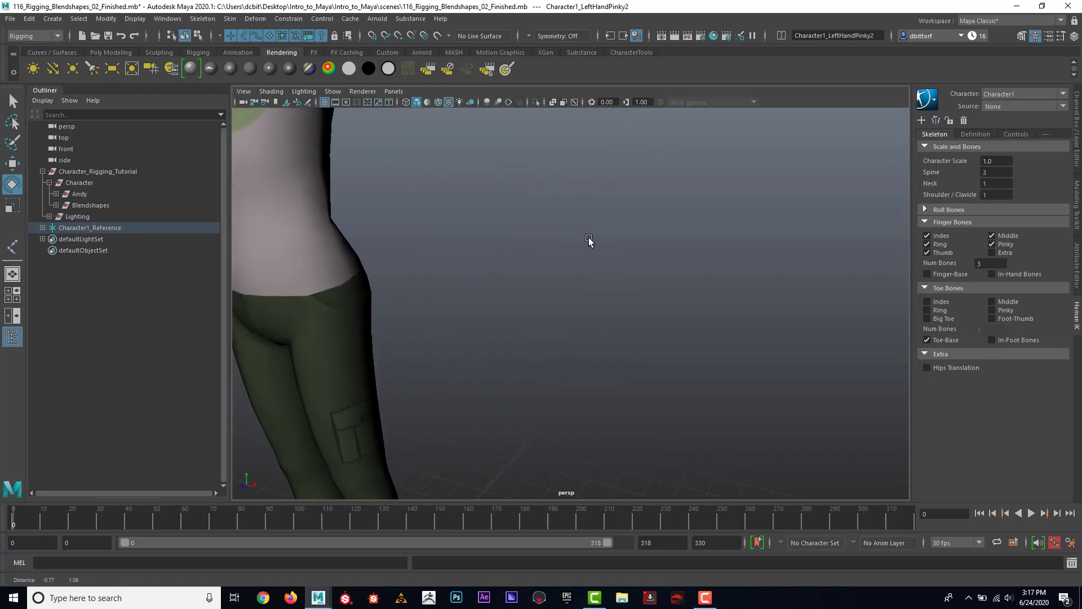
scroll(589, 242, "down", 4)
middle_click_drag(590, 242, 572, 281, "alt")
left_click(270, 92)
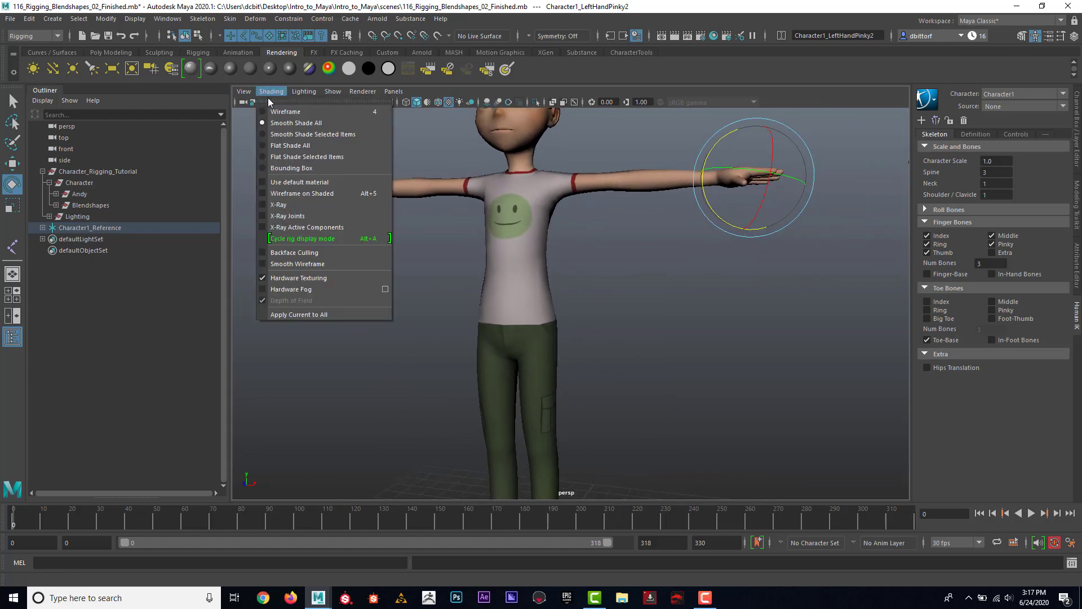
left_click(299, 216)
key("]")
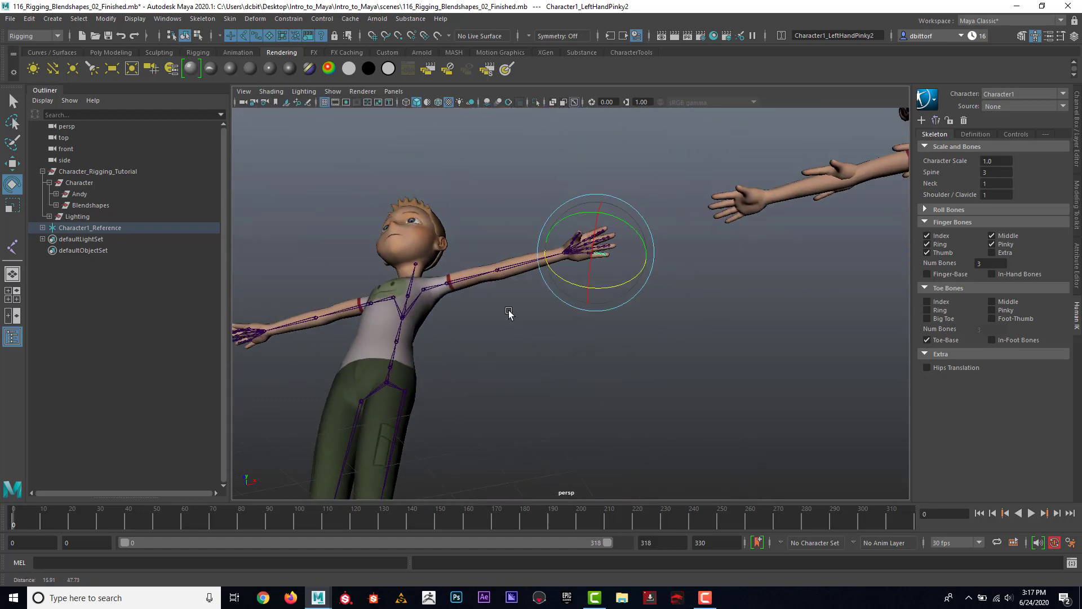
left_click_drag(554, 258, 594, 222, "alt")
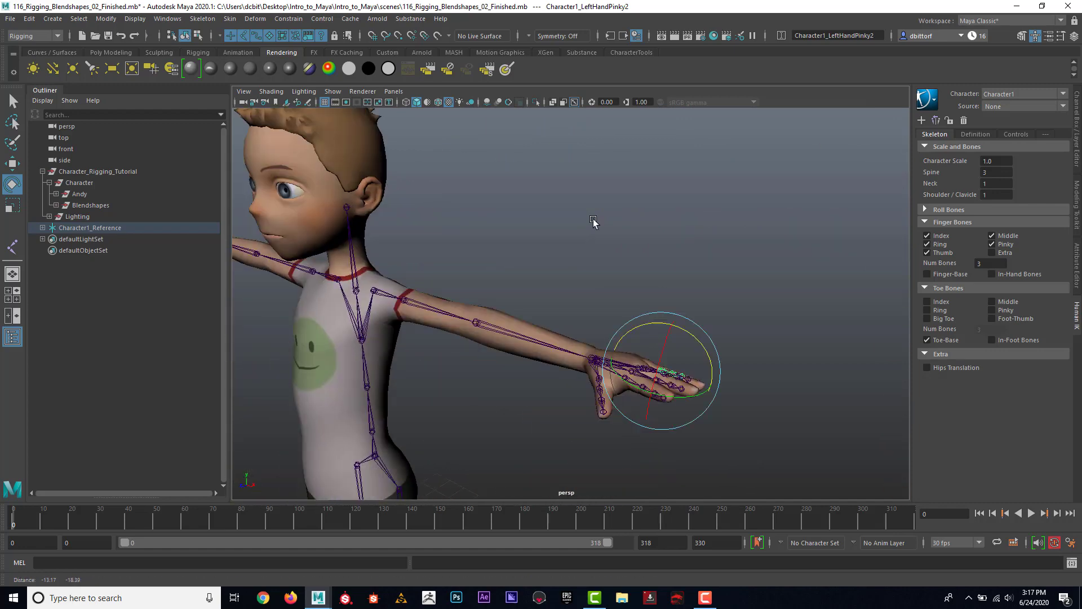
Examine how the skeleton sits in the legs, torso and arms, comparing the character's two sides
middle_click_drag(507, 379, 555, 130, "alt")
left_click_drag(496, 214, 650, 258, "alt")
middle_click_drag(650, 257, 559, 138, "alt")
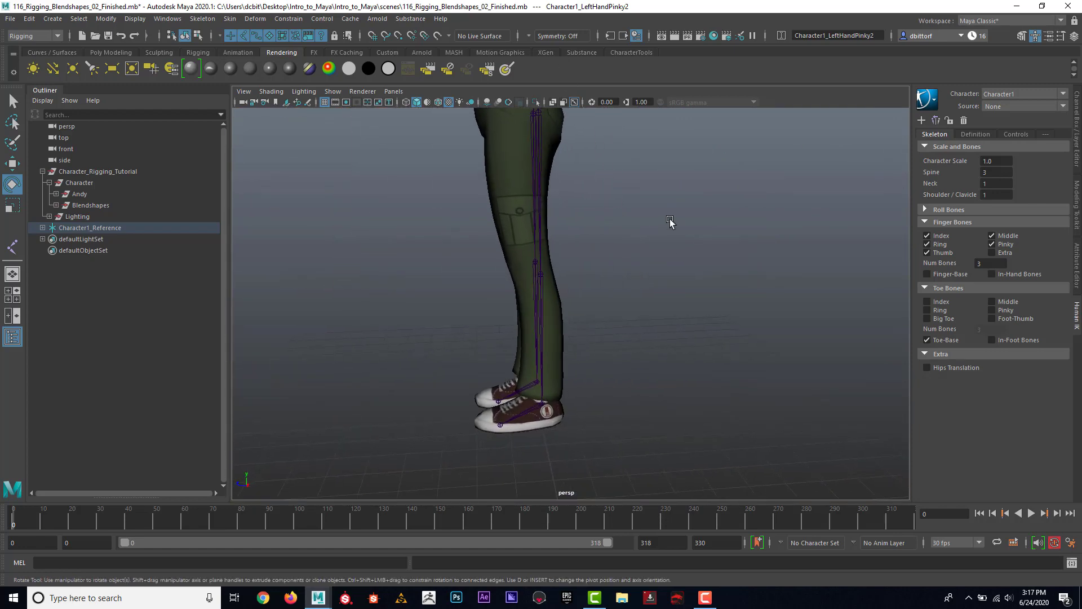
right_click_drag(671, 222, 489, 185, "alt")
left_click_drag(488, 185, 559, 230, "alt")
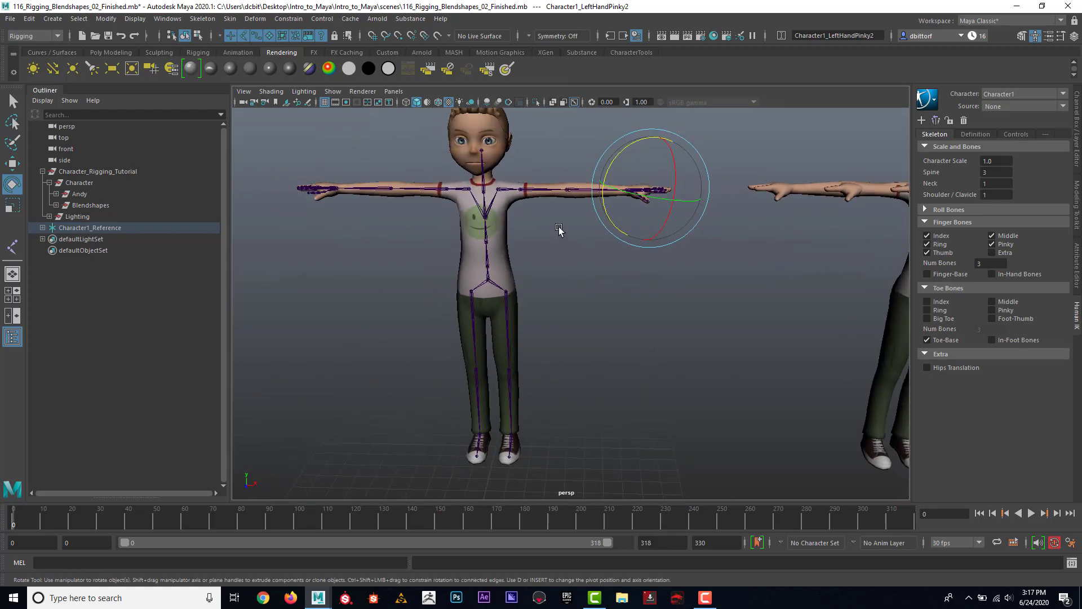
right_click_drag(486, 193, 512, 205, "alt")
left_click_drag(512, 205, 627, 226, "alt")
right_click_drag(479, 294, 527, 327, "alt")
left_click_drag(628, 253, 505, 242, "alt")
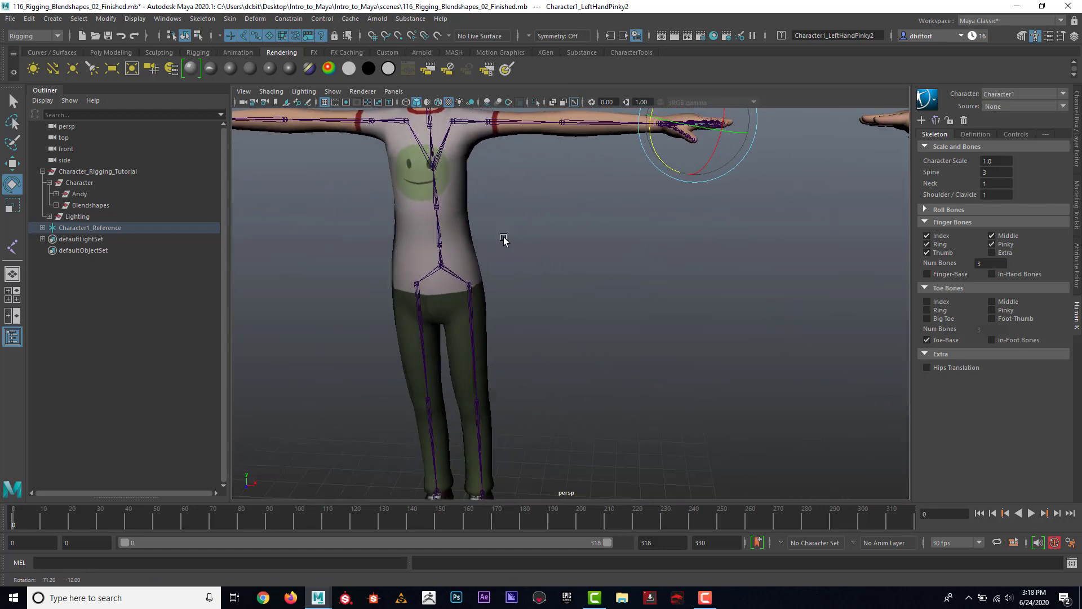
right_click_drag(505, 242, 467, 234, "alt")
left_click_drag(466, 235, 479, 231, "alt")
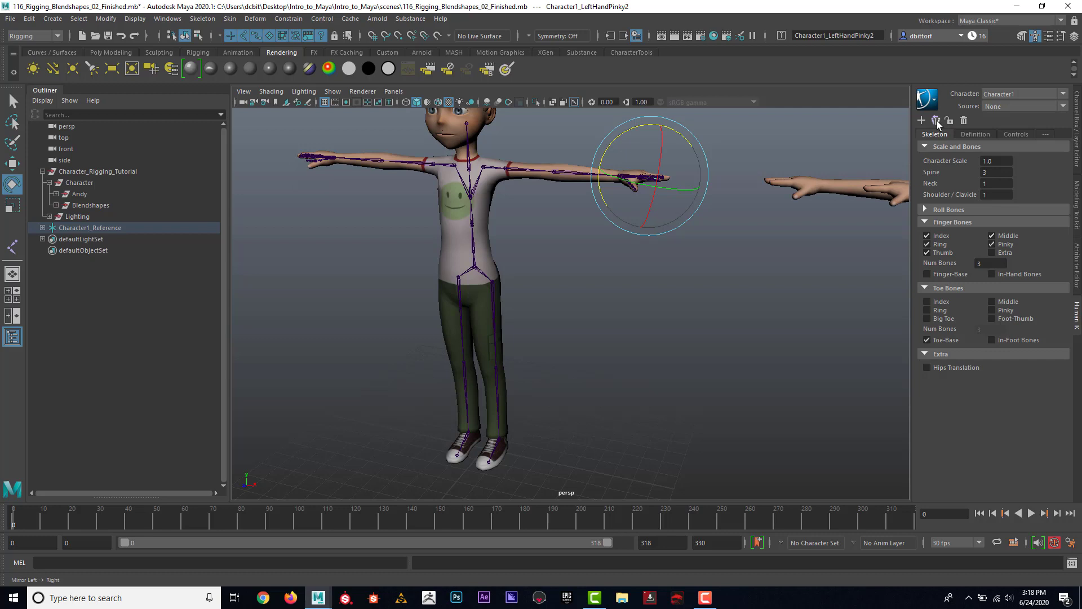
Mirror the skeleton's left-side joint placement to the right side and inspect the right arm and finger joints
left_click(474, 237)
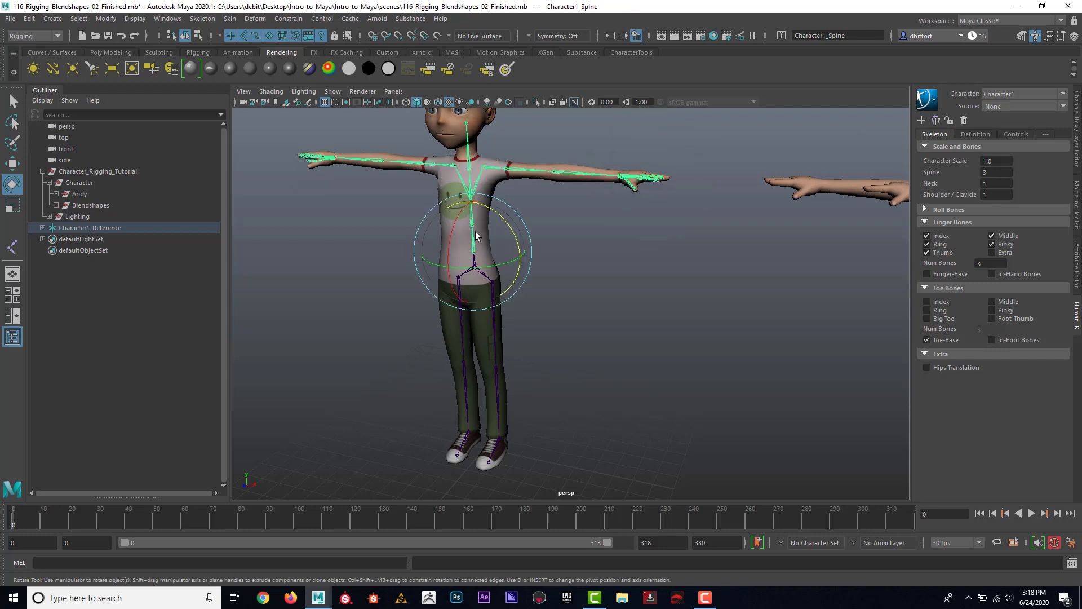
left_click(937, 121)
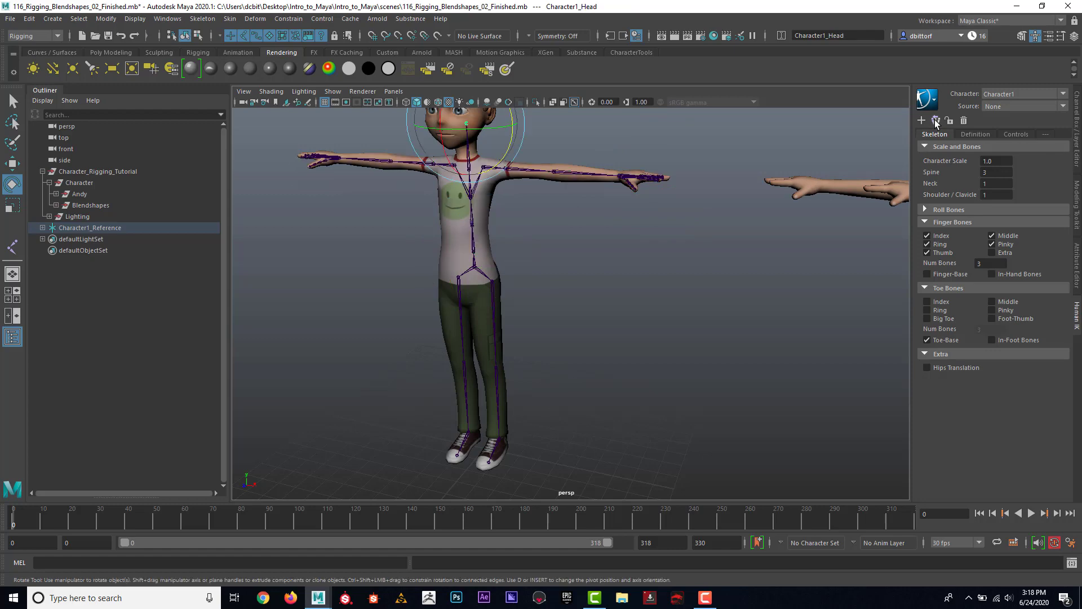
left_click_drag(395, 183, 475, 239, "alt")
right_click_drag(475, 239, 536, 217, "alt")
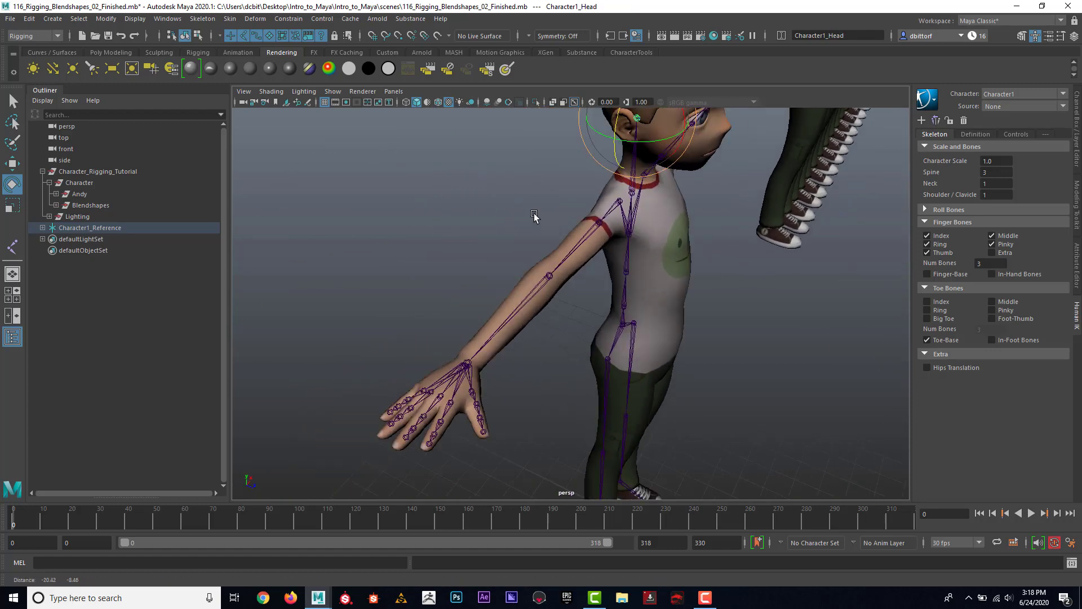
middle_click_drag(537, 218, 589, 217, "alt")
scroll(600, 291, "down", 5)
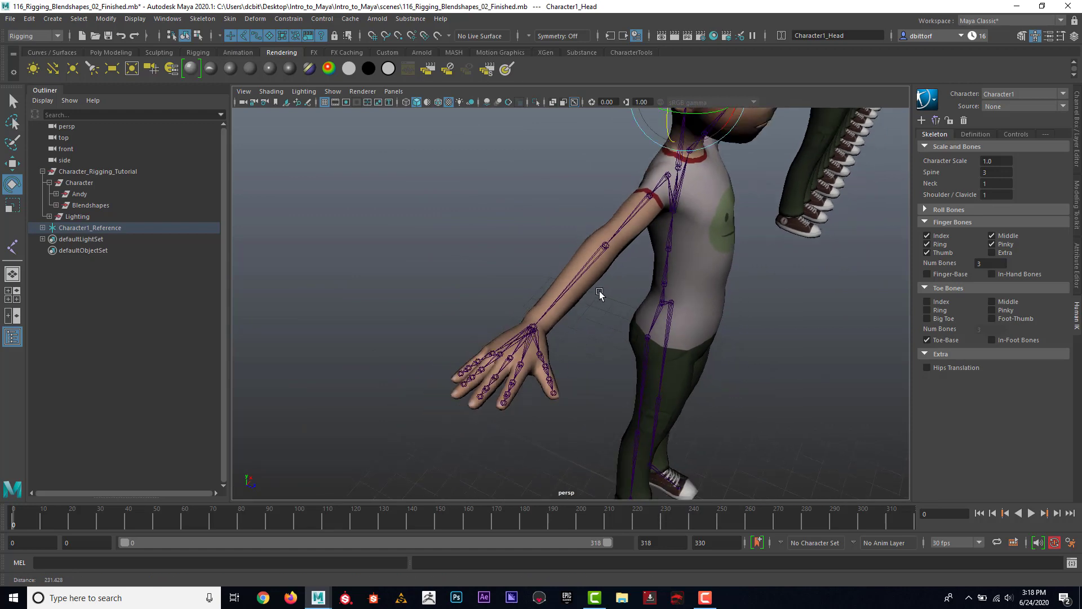
left_click_drag(599, 291, 454, 264, "alt")
mouse_move(633, 273)
right_mouse_down("alt")
mouse_move(582, 284)
mouse_move(660, 302)
mouse_move(614, 264)
right_mouse_up("alt")
scroll(615, 265, "down", 2)
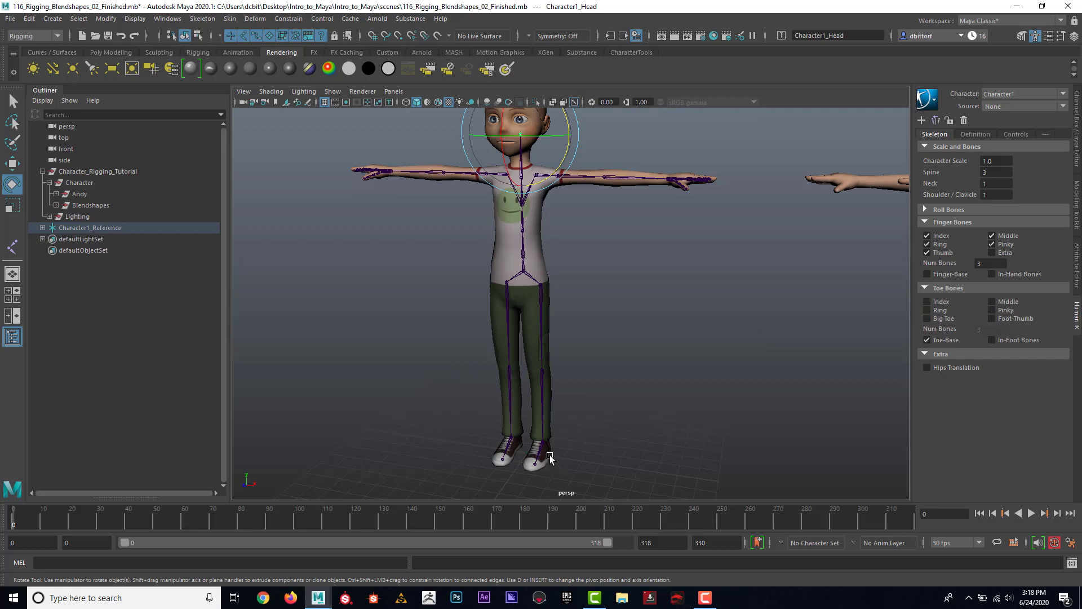
Examine the placement of the knee, ankle and toe joints inside the legs and shoes, then the whole skeleton
middle_click_drag(552, 431, 569, 389, "alt")
left_click_drag(569, 389, 636, 386, "alt")
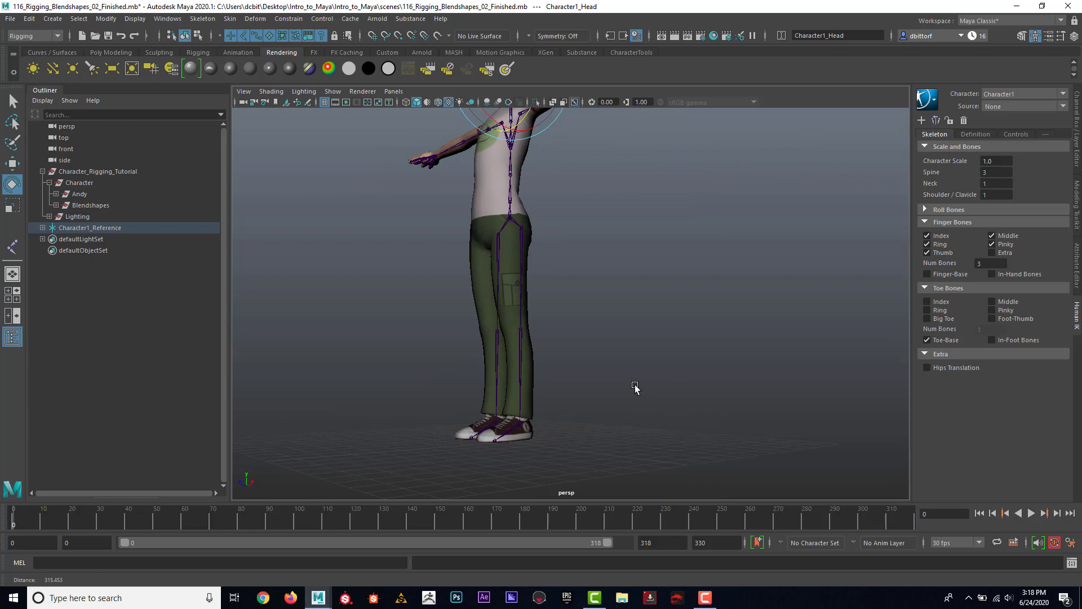
right_click_drag(636, 387, 657, 395, "alt")
middle_click_drag(573, 400, 590, 326, "alt")
right_click_drag(589, 326, 669, 336, "alt")
left_click_drag(668, 336, 597, 339, "alt")
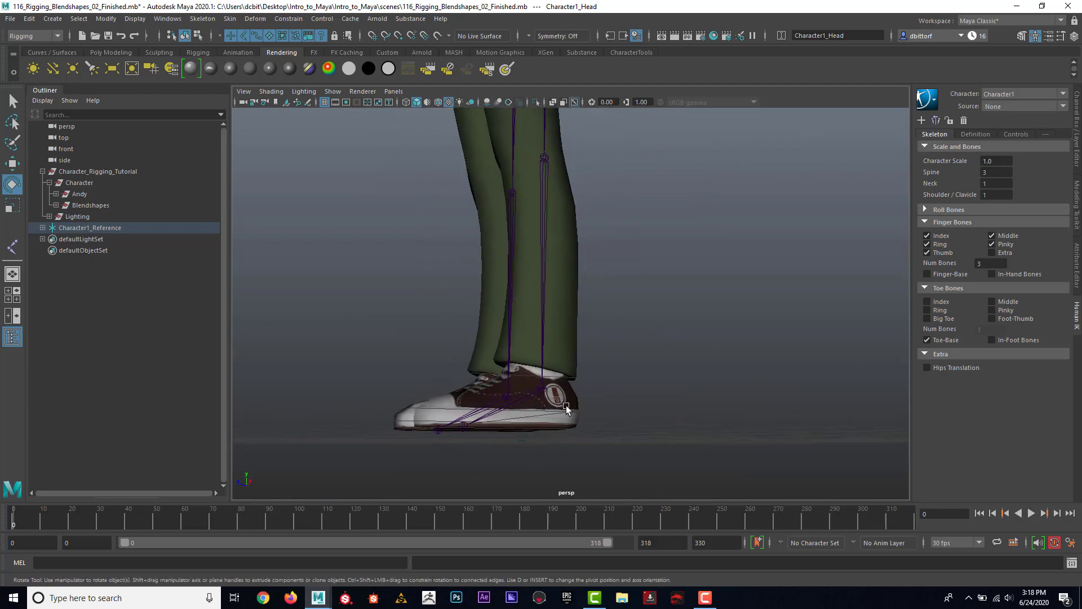
left_click_drag(563, 402, 601, 426, "alt")
right_click_drag(601, 426, 561, 386, "alt")
left_click_drag(561, 386, 620, 359, "alt")
right_click_drag(620, 359, 503, 350, "alt")
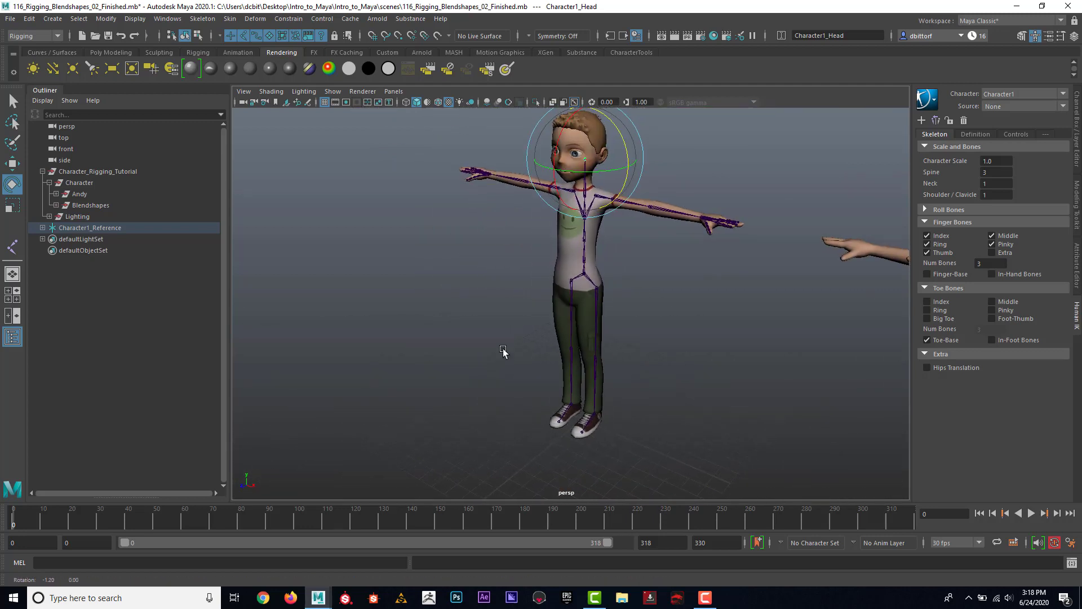